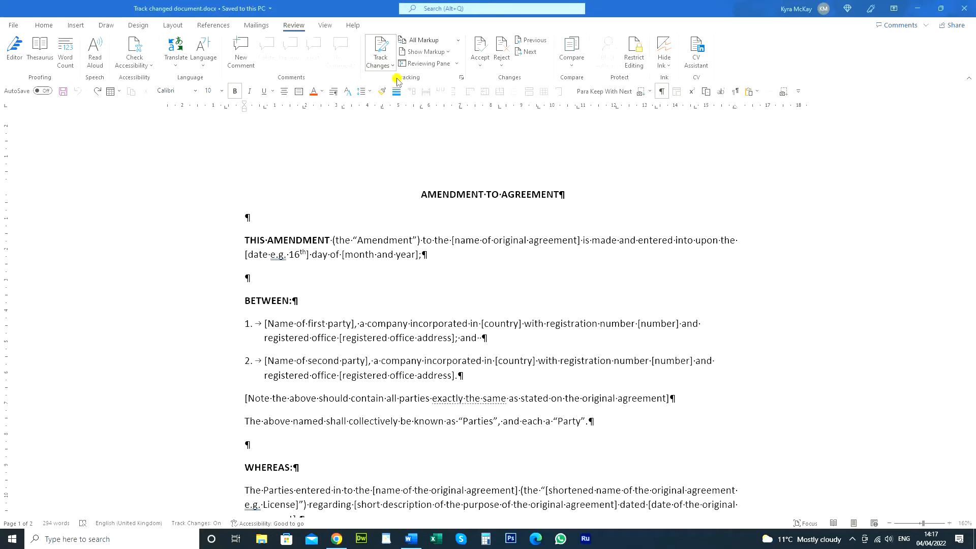
Step: Turn Track Changes off, on and off again to try out the toggle
{"action": "left_click", "coordinate": [384, 51]}
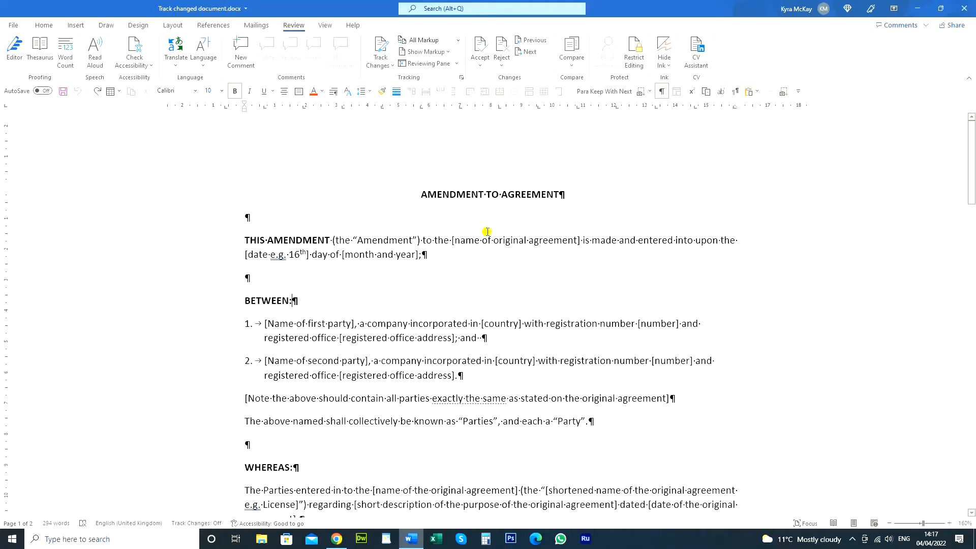
{"action": "left_click", "coordinate": [384, 46]}
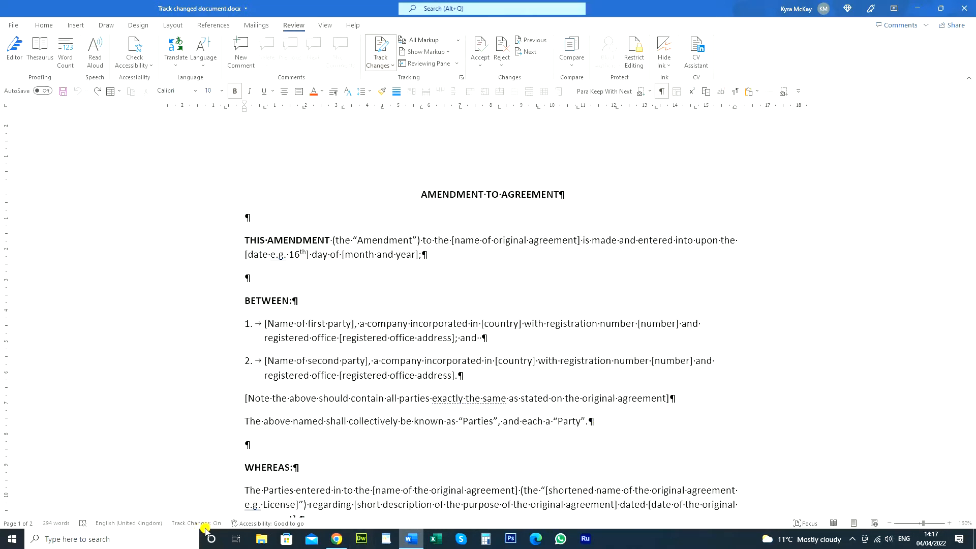
{"action": "left_click", "coordinate": [380, 49]}
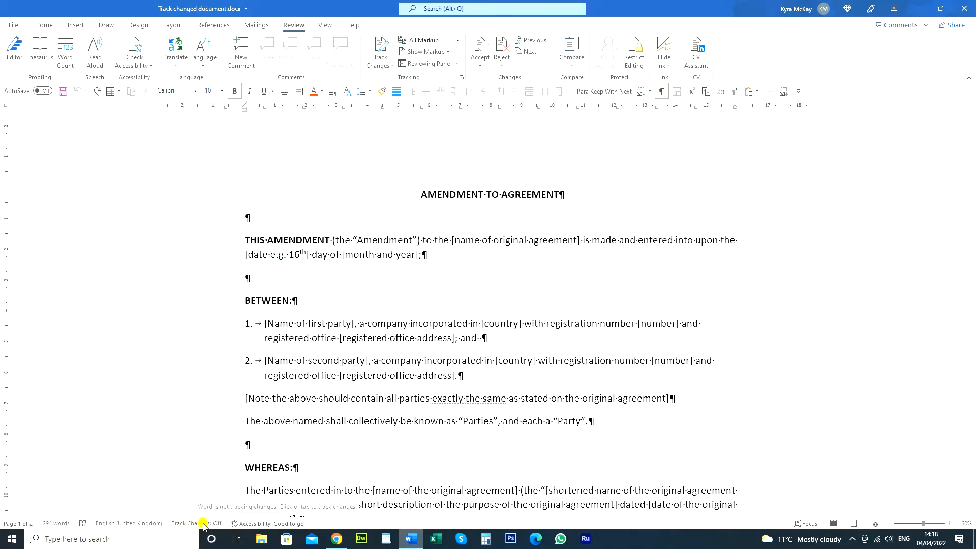
Step: Look over the status bar's customization options and switch Track Changes on for the document
{"action": "right_click", "coordinate": [340, 523]}
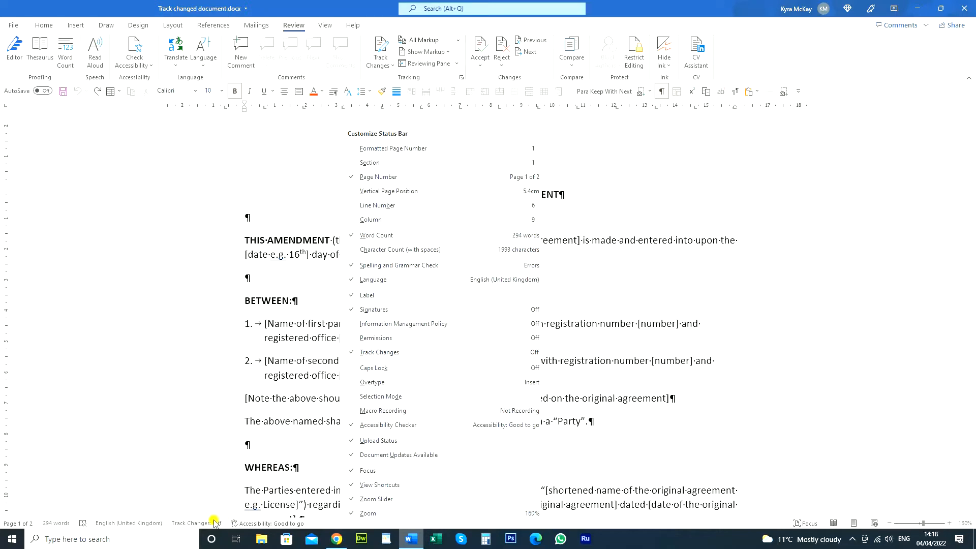
{"action": "left_click", "coordinate": [300, 399]}
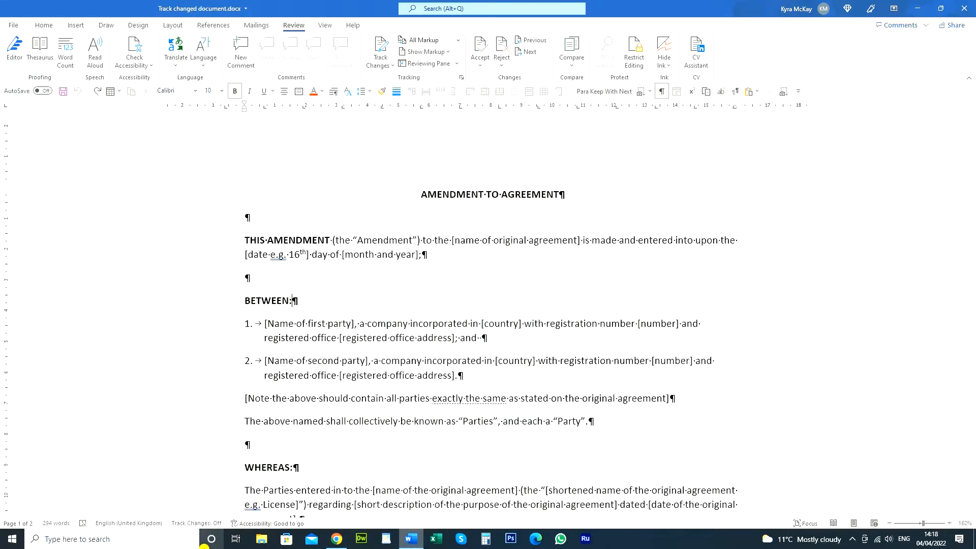
{"action": "left_click", "coordinate": [199, 524]}
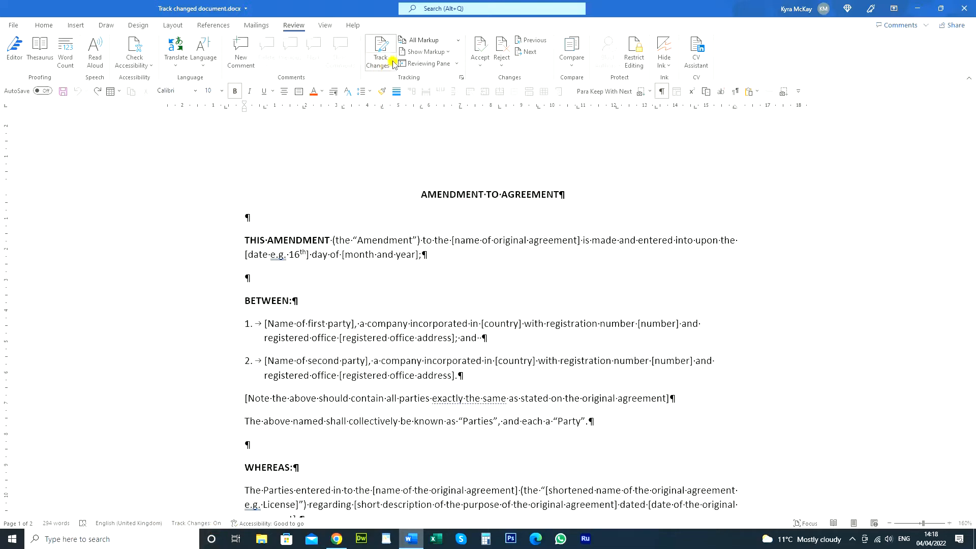
{"action": "left_click", "coordinate": [209, 524]}
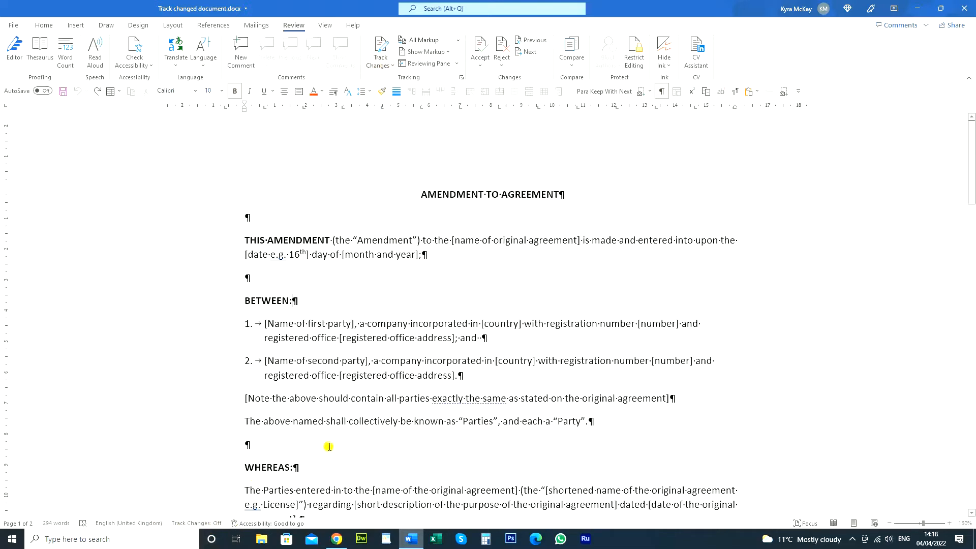
{"action": "left_click", "coordinate": [336, 440]}
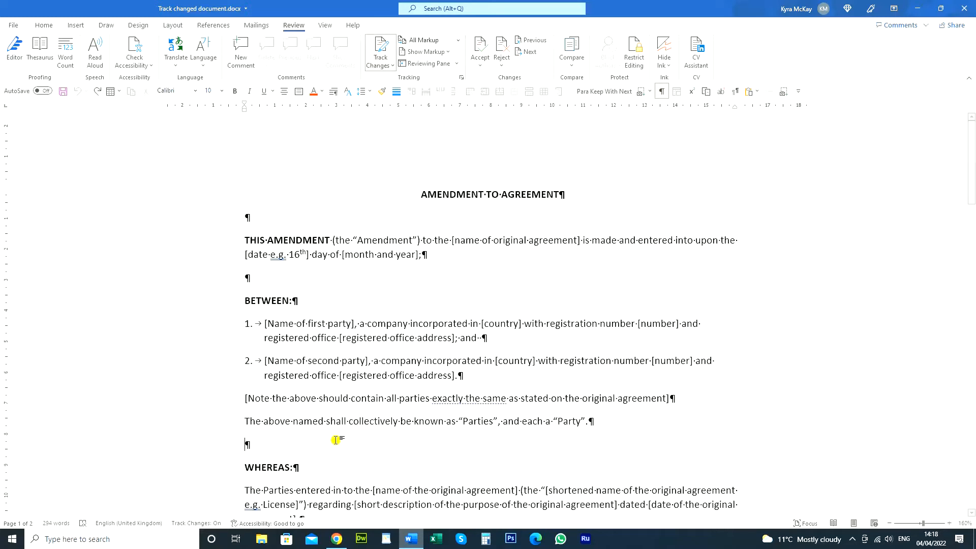
{"action": "left_click", "coordinate": [381, 47]}
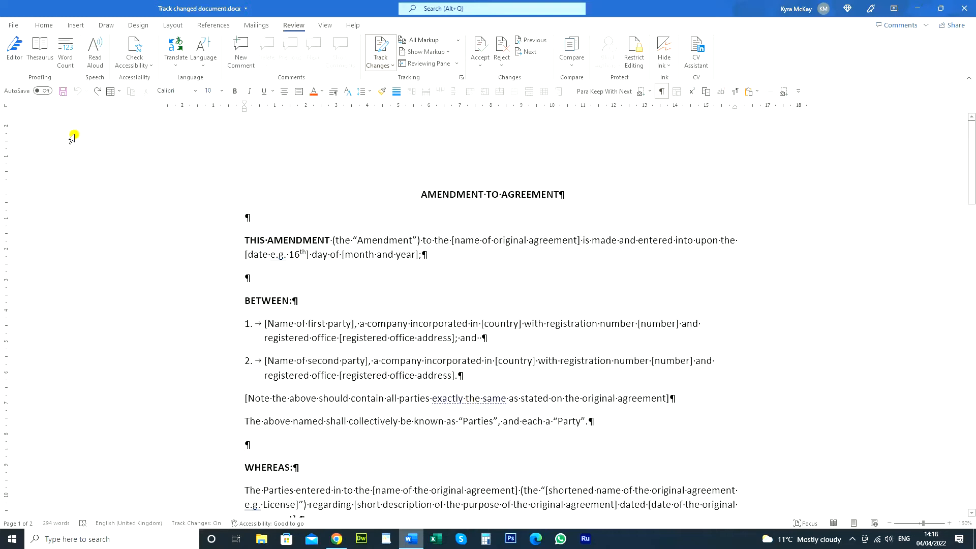
Step: Replace "16" with "18" in the example date of the opening amendment paragraph
{"action": "left_click", "coordinate": [300, 254]}
{"action": "key", "text": "shift+Right"}
{"action": "key", "text": "shift+Right"}
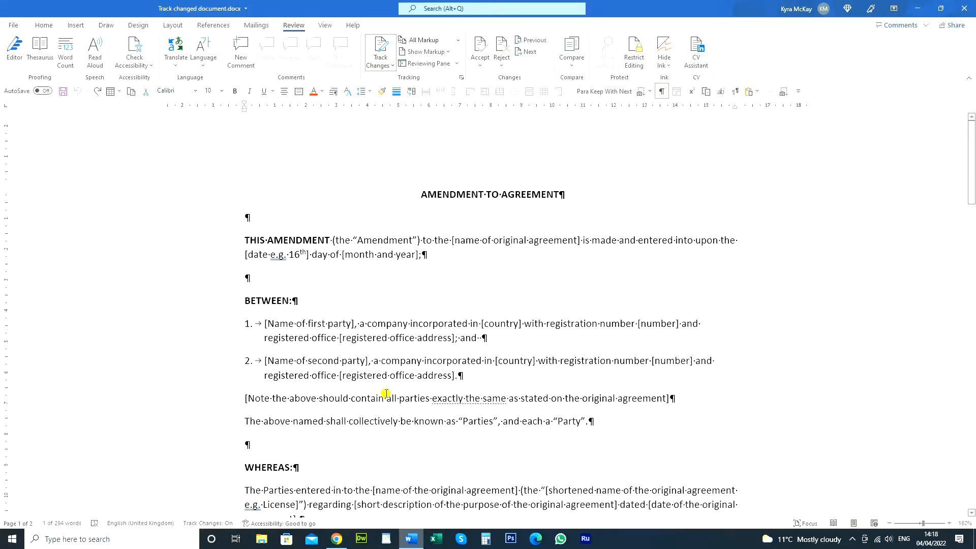
{"action": "key", "text": "Delete"}
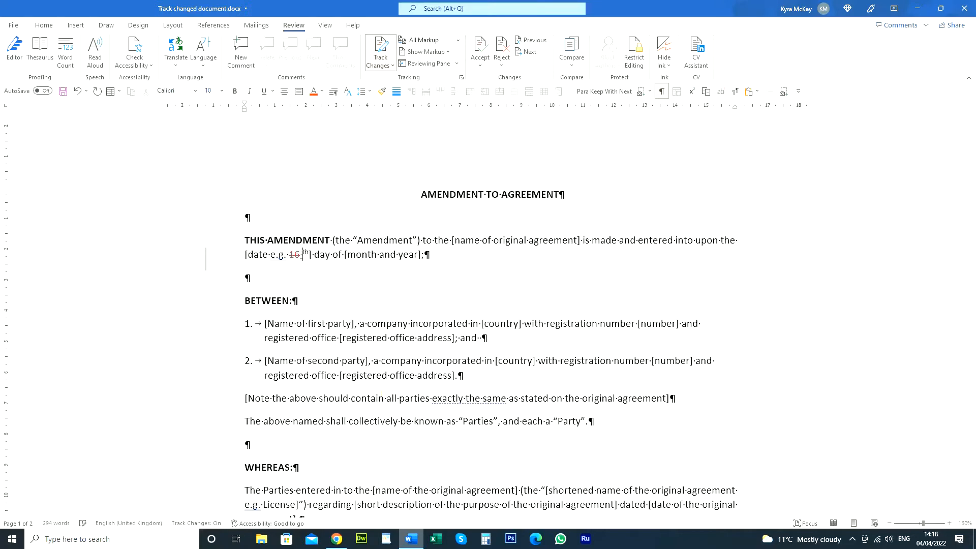
{"action": "type", "text": "18"}
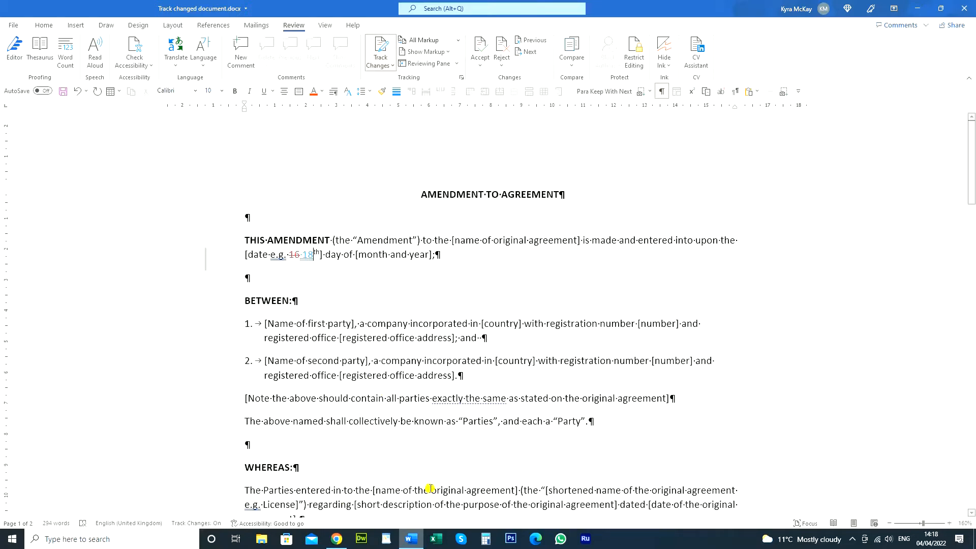
Step: Duplicate the second party's paragraph onto a new line directly below item 2 of the BETWEEN list
{"action": "triple_click", "coordinate": [494, 380]}
{"action": "key", "text": "ctrl+c"}
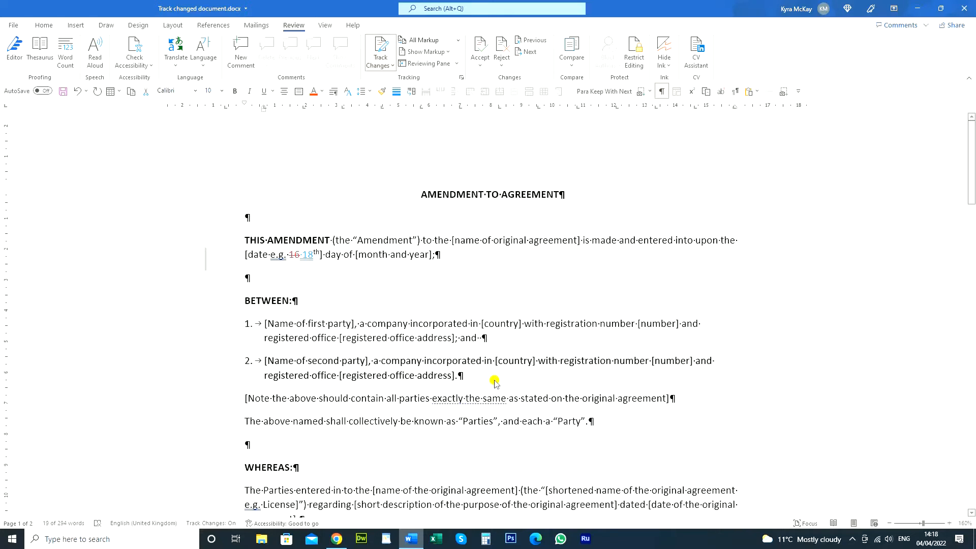
{"action": "left_click", "coordinate": [245, 398]}
{"action": "key", "text": "Return"}
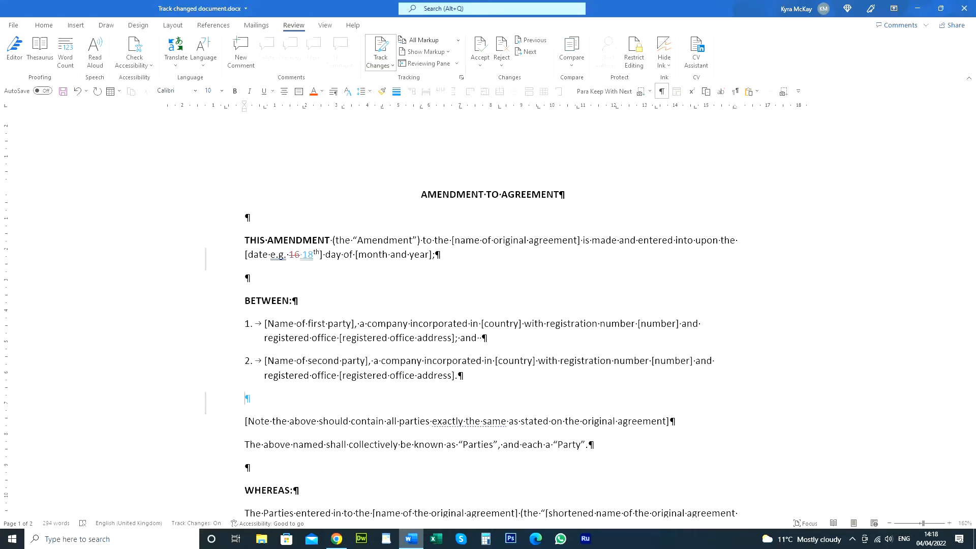
{"action": "key", "text": "ctrl+v"}
Step: Make the pasted second-party paragraph the separate, indented item 3 of the parties list
{"action": "key", "text": "Up"}
{"action": "key", "text": "Up"}
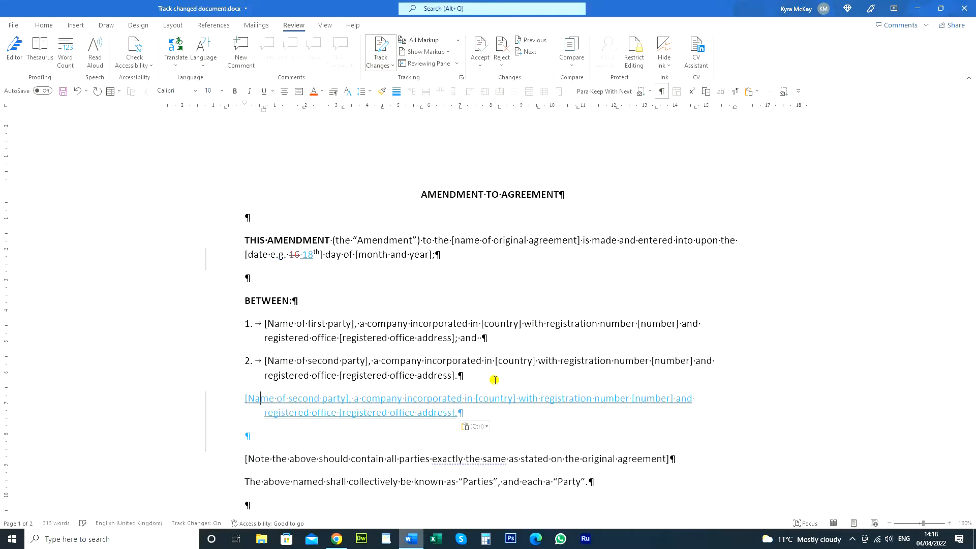
{"action": "key", "text": "BackSpace"}
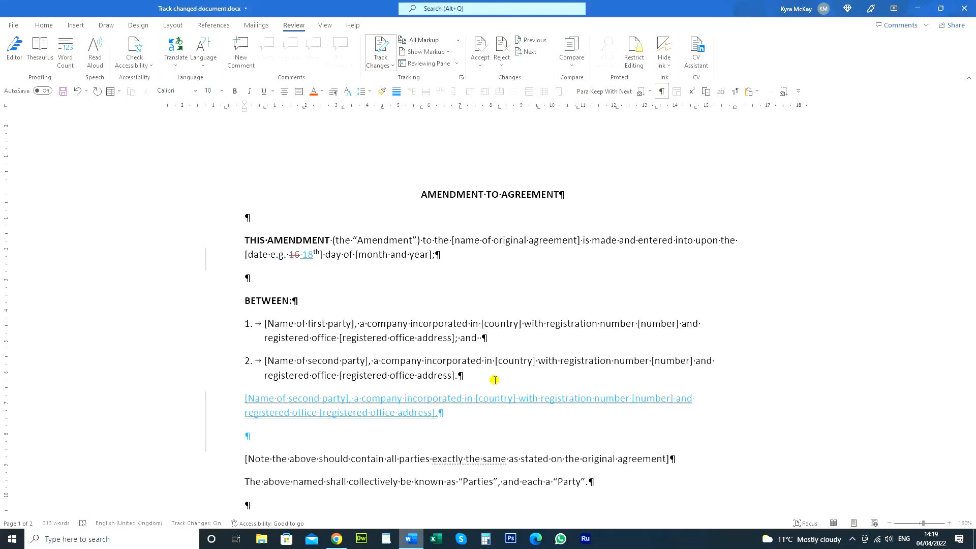
{"action": "key", "text": "BackSpace"}
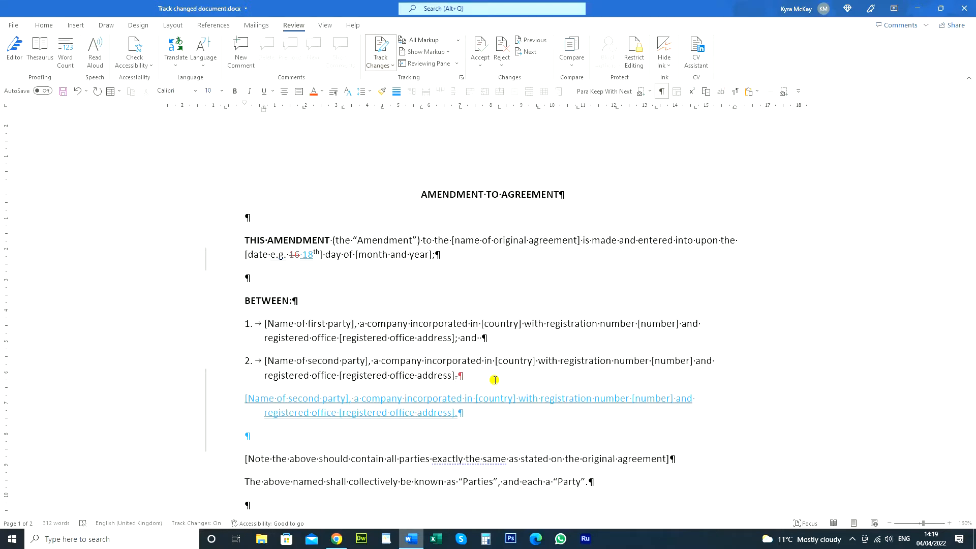
{"action": "key", "text": "Return"}
{"action": "key", "text": "Tab"}
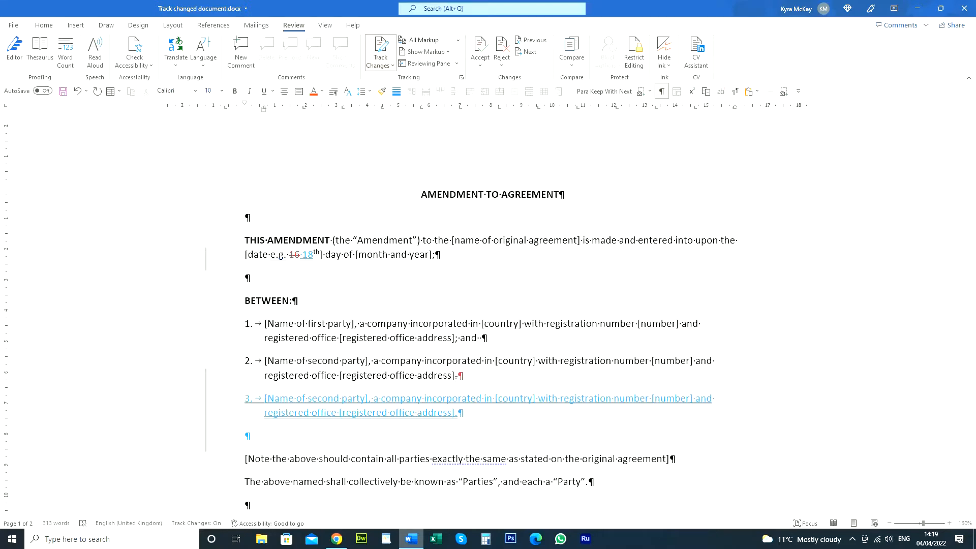
Step: Replace "[name of the original agreement]" with "Facility Agreement" in the paragraph under WHEREAS
{"action": "scroll", "coordinate": [431, 390], "scroll_direction": "down", "scroll_amount": 5}
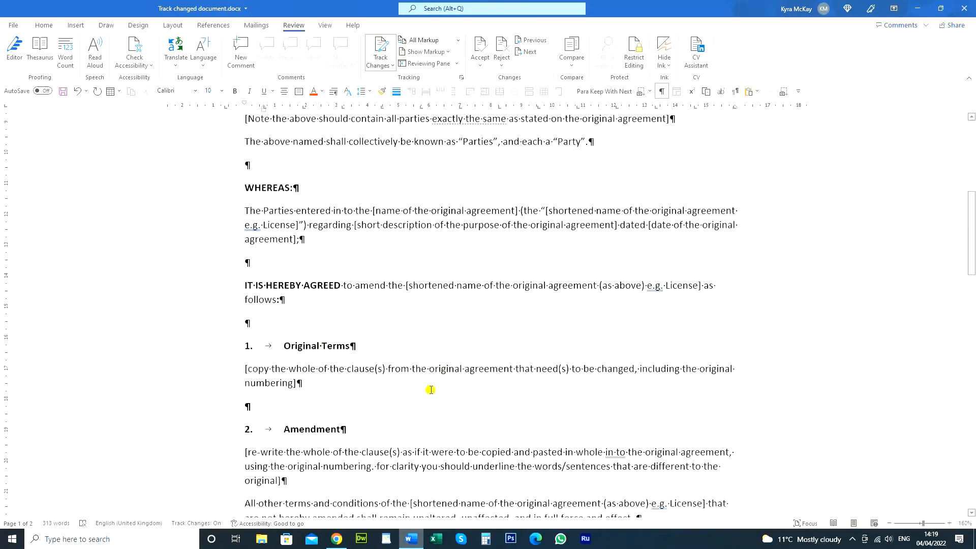
{"action": "left_click", "coordinate": [517, 207]}
{"action": "key", "text": "shift+Right"}
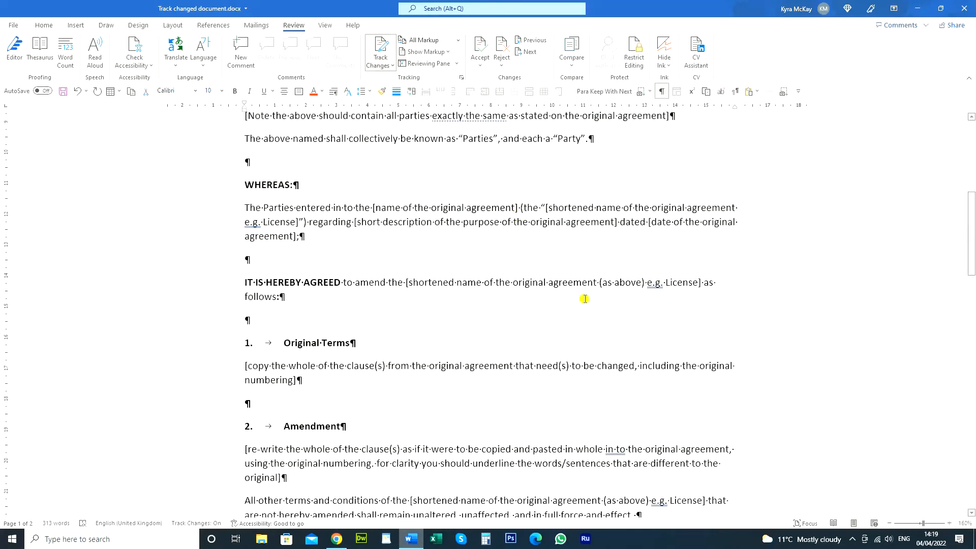
{"action": "key", "text": "ctrl+shift+Left"}
{"action": "type", "text": "Facility "}
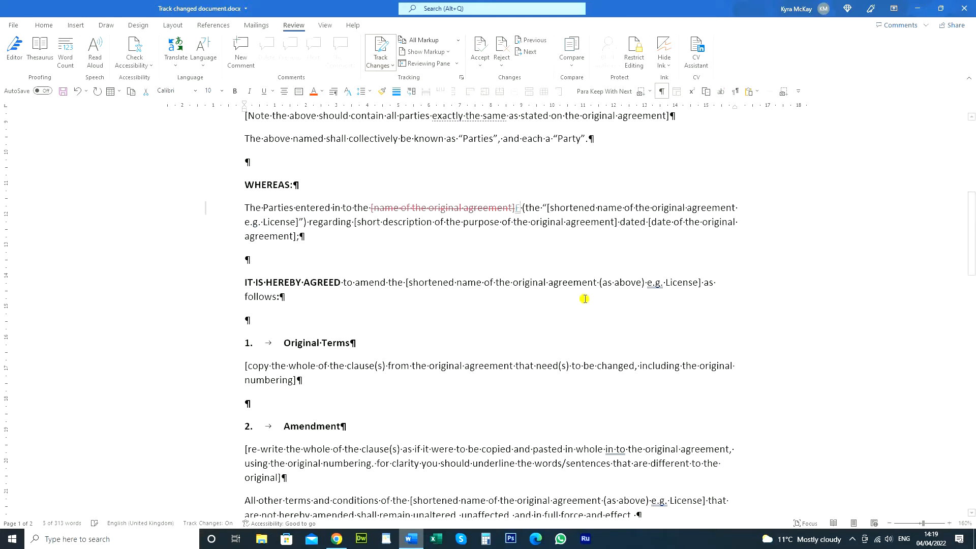
{"action": "type", "text": "Agreement"}
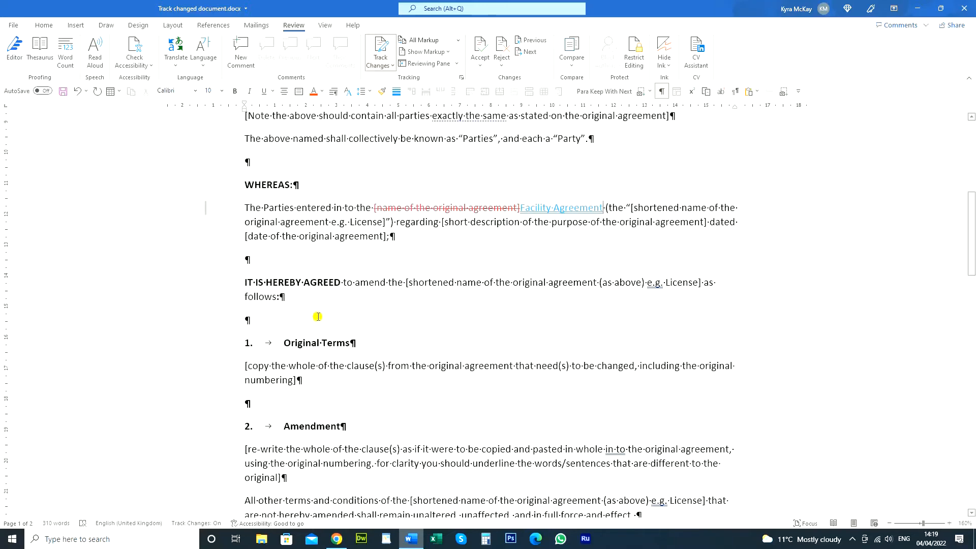
Step: Examine the revision details of the inserted item 3 and the replaced agreement name under WHEREAS
{"action": "scroll", "coordinate": [316, 316], "scroll_direction": "up", "scroll_amount": 5}
{"action": "scroll", "coordinate": [370, 348], "scroll_direction": "down", "scroll_amount": 1}
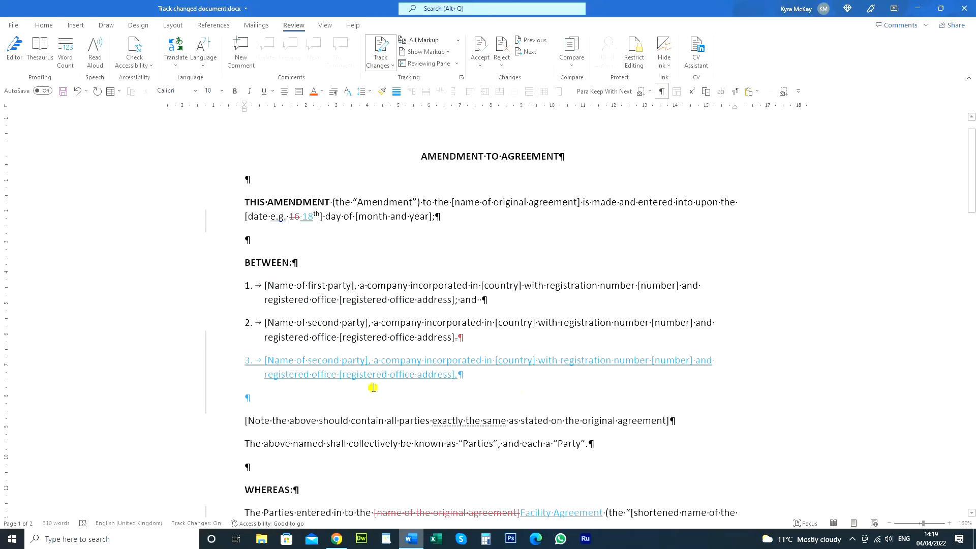
{"action": "mouse_move", "coordinate": [347, 364]}
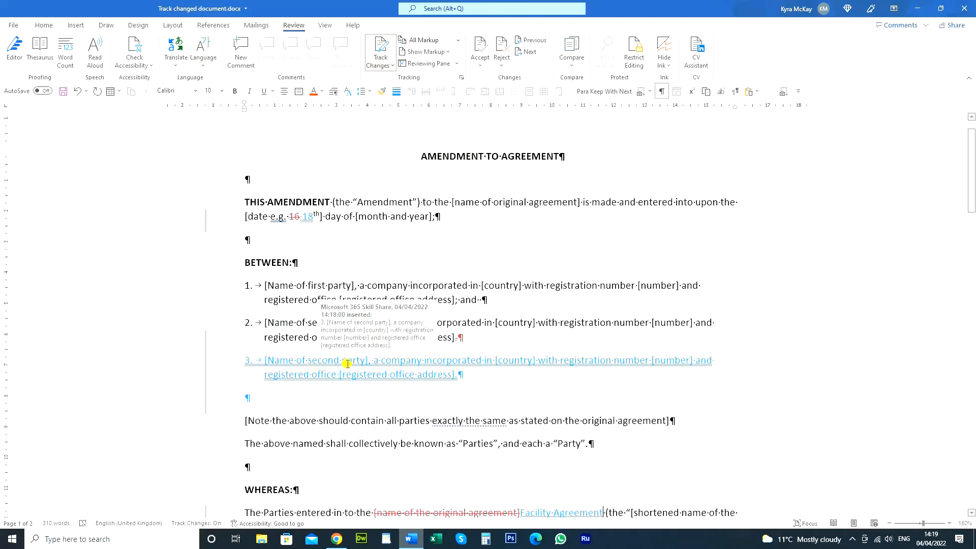
{"action": "scroll", "coordinate": [347, 364], "scroll_direction": "down", "scroll_amount": 1}
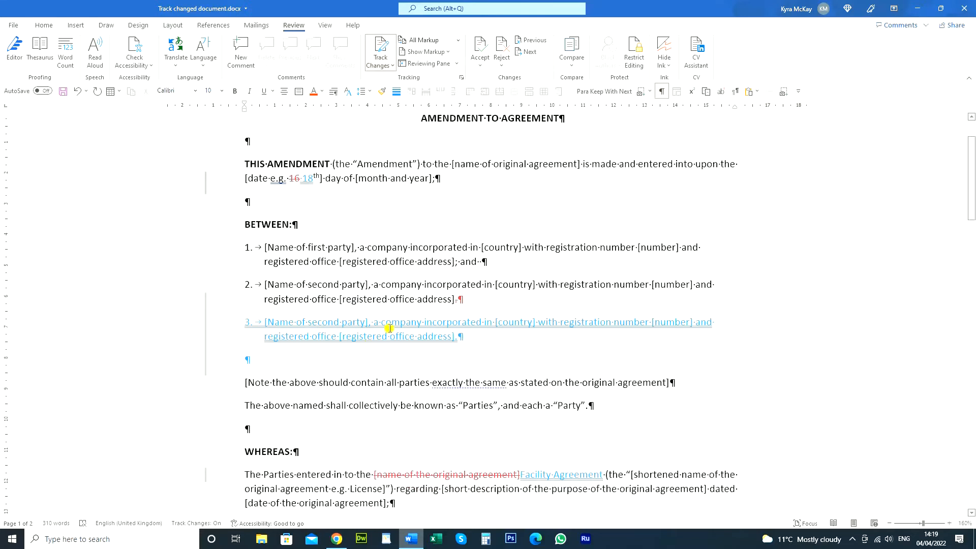
{"action": "mouse_move", "coordinate": [409, 476]}
{"action": "mouse_move", "coordinate": [374, 323]}
{"action": "scroll", "coordinate": [437, 432], "scroll_direction": "up", "scroll_amount": 3}
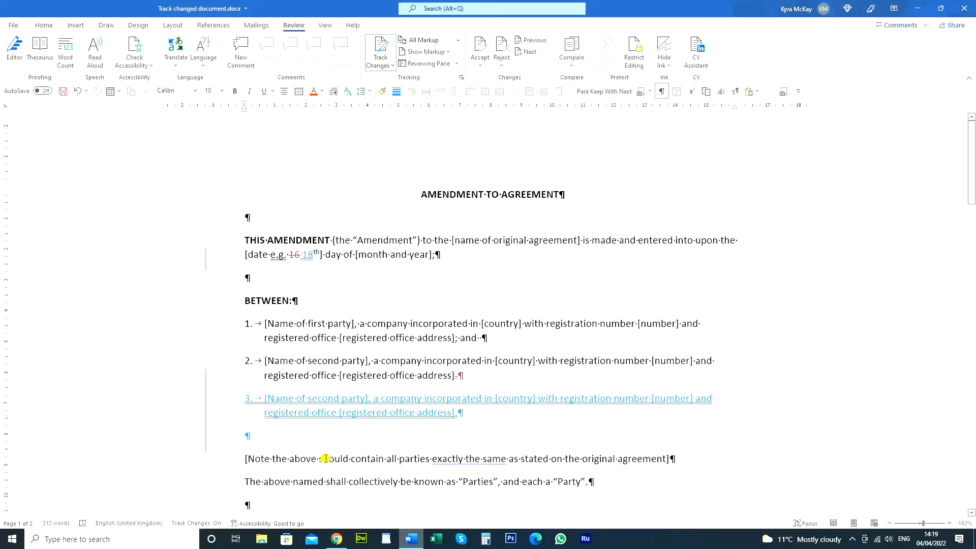
Step: Set the review display to Simple Markup and use the change bars to alternate between simple and full markup
{"action": "left_click", "coordinate": [458, 40]}
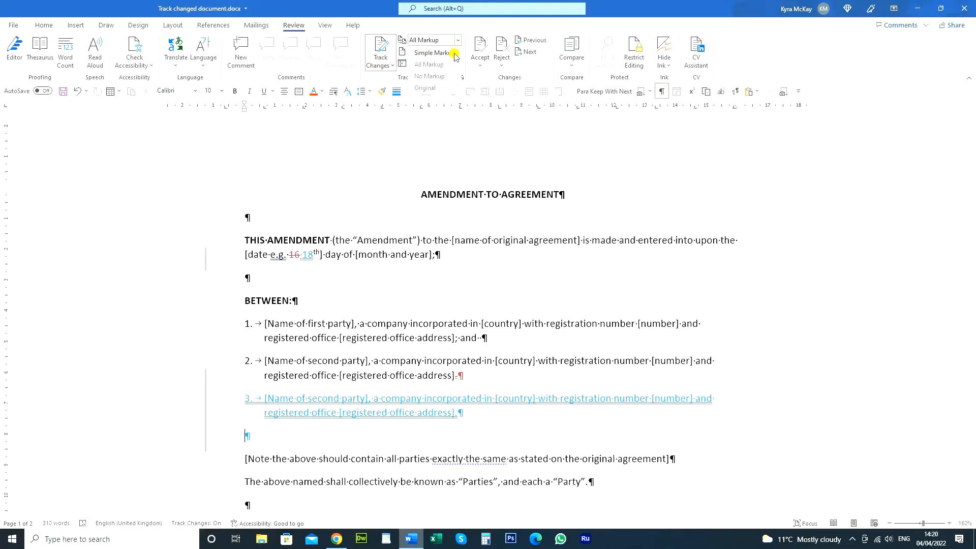
{"action": "left_click", "coordinate": [454, 54]}
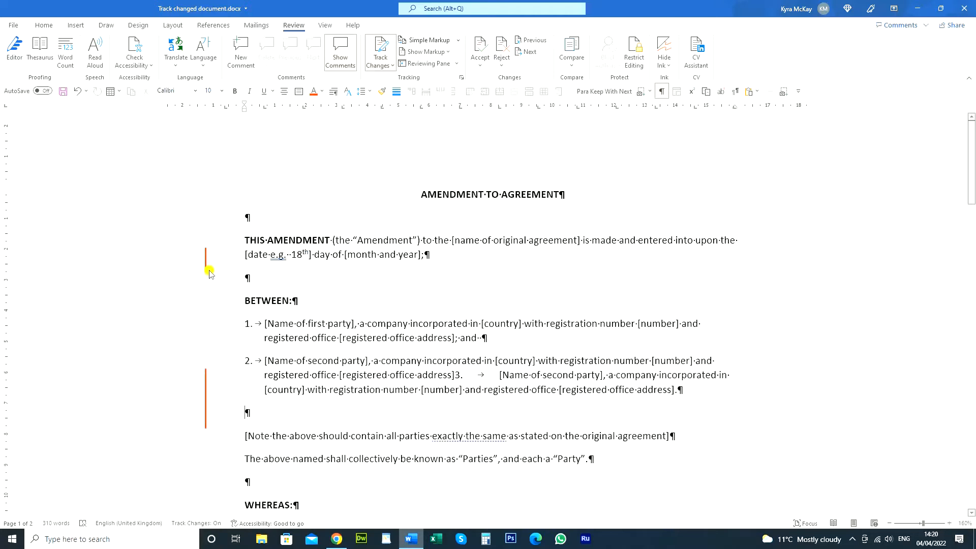
{"action": "left_click", "coordinate": [206, 420]}
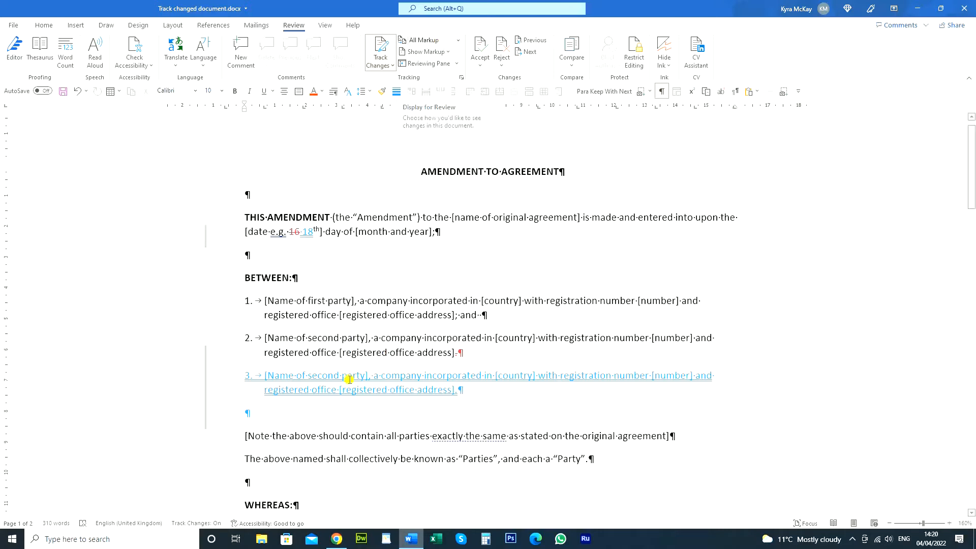
{"action": "left_click", "coordinate": [208, 248]}
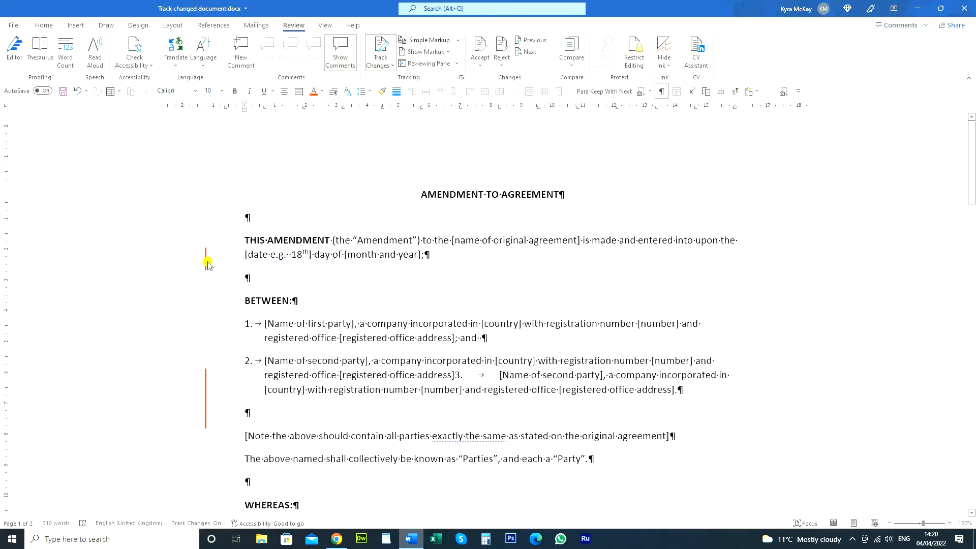
{"action": "left_click", "coordinate": [205, 263]}
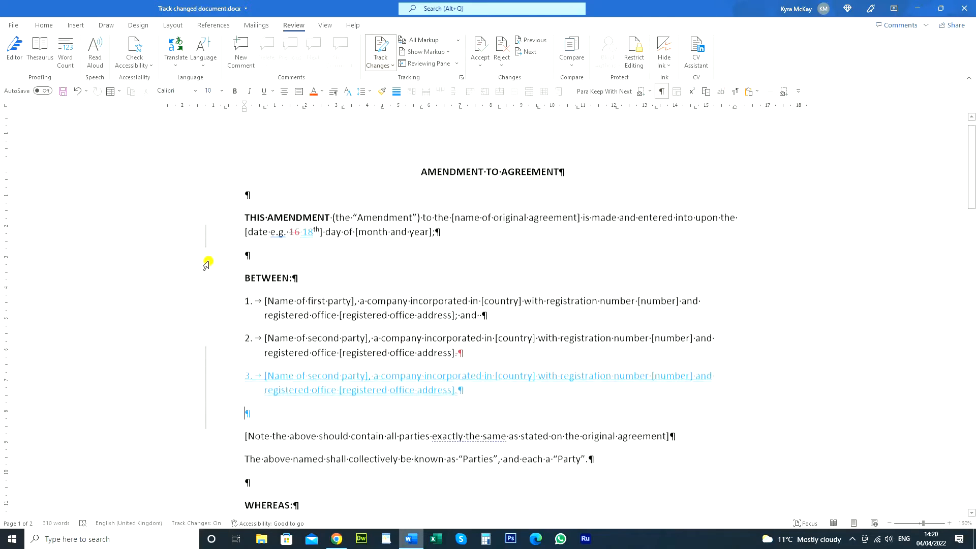
Step: Set the review display to No Markup and enter "On today's date." in the empty paragraph above WHEREAS
{"action": "left_click", "coordinate": [458, 41]}
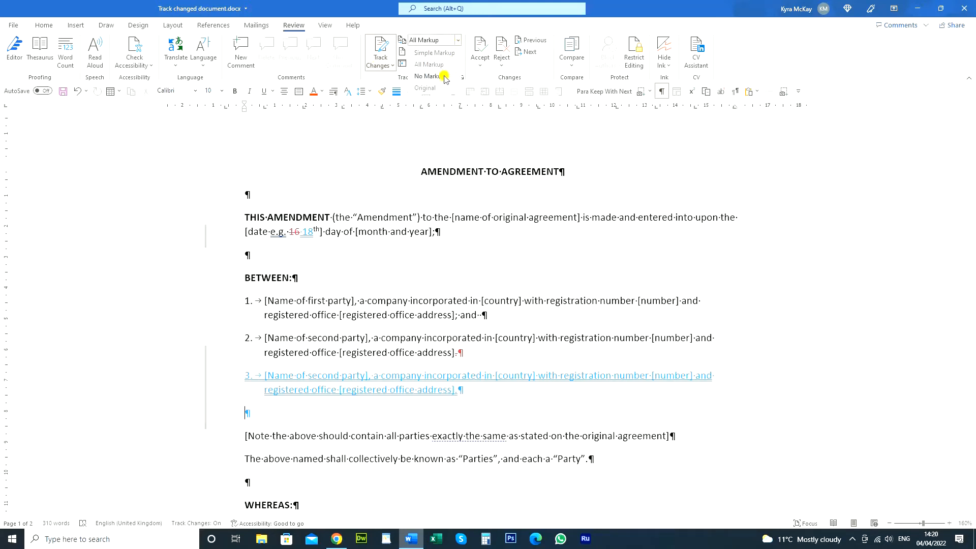
{"action": "left_click", "coordinate": [427, 76]}
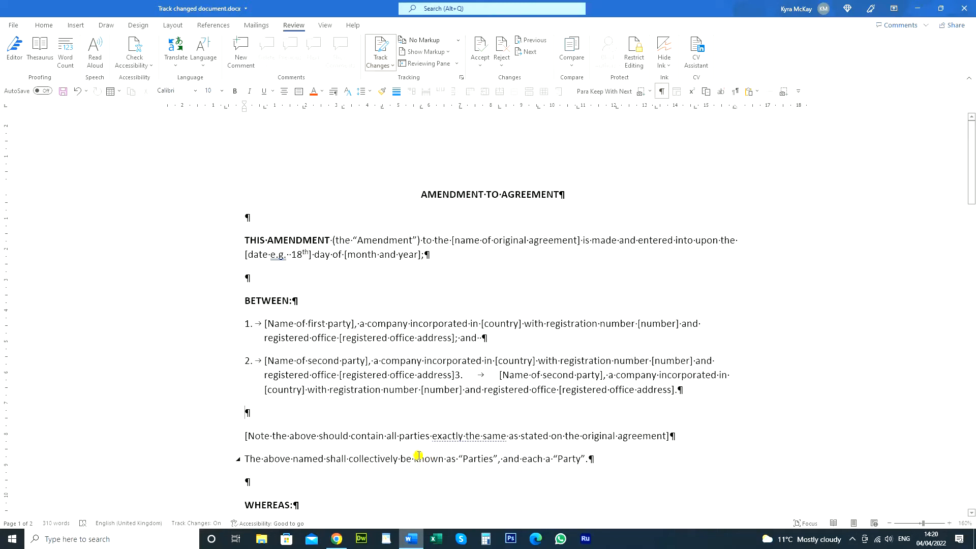
{"action": "left_click", "coordinate": [286, 484]}
{"action": "type", "text": "On to"}
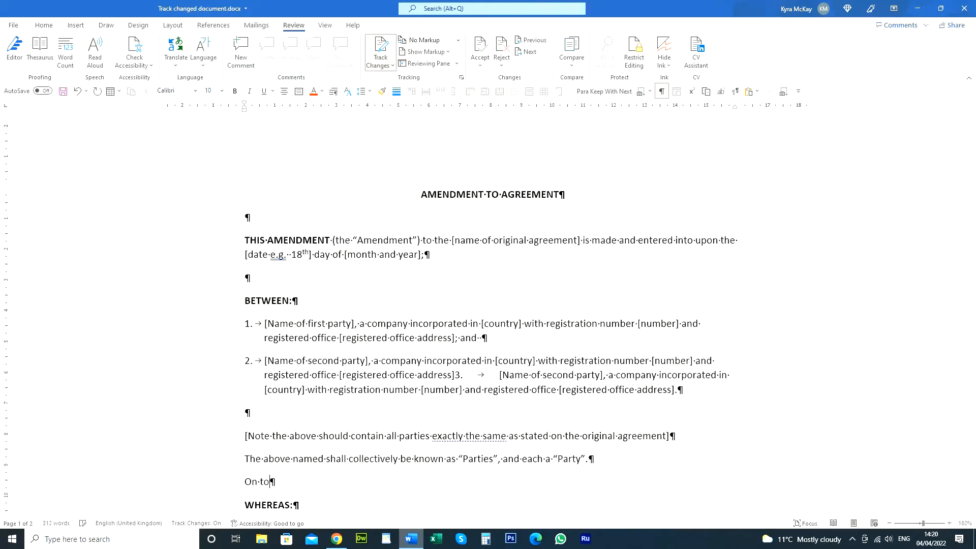
{"action": "type", "text": "ay's date."}
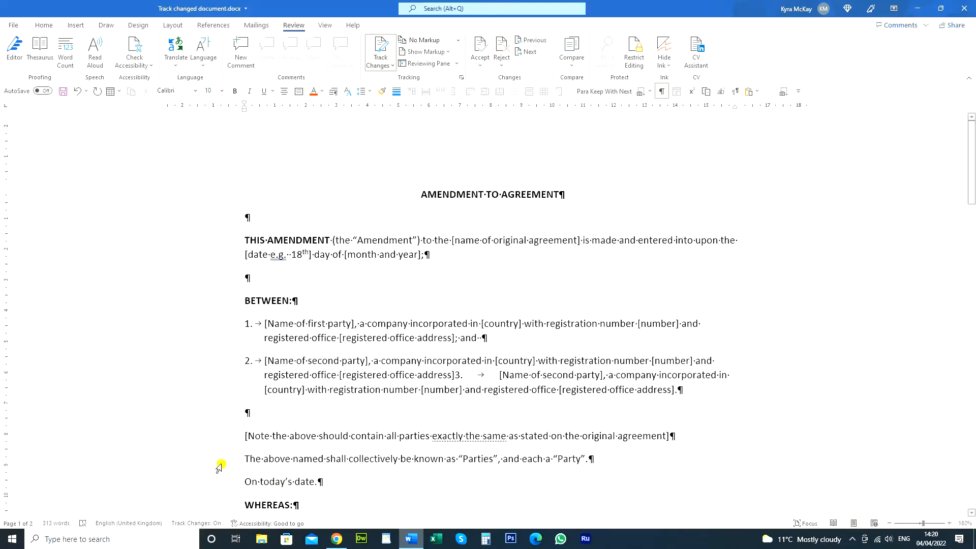
Step: Set the review display to Simple Markup and after that to All Markup to compare how the tracked edits are shown
{"action": "left_click", "coordinate": [458, 40]}
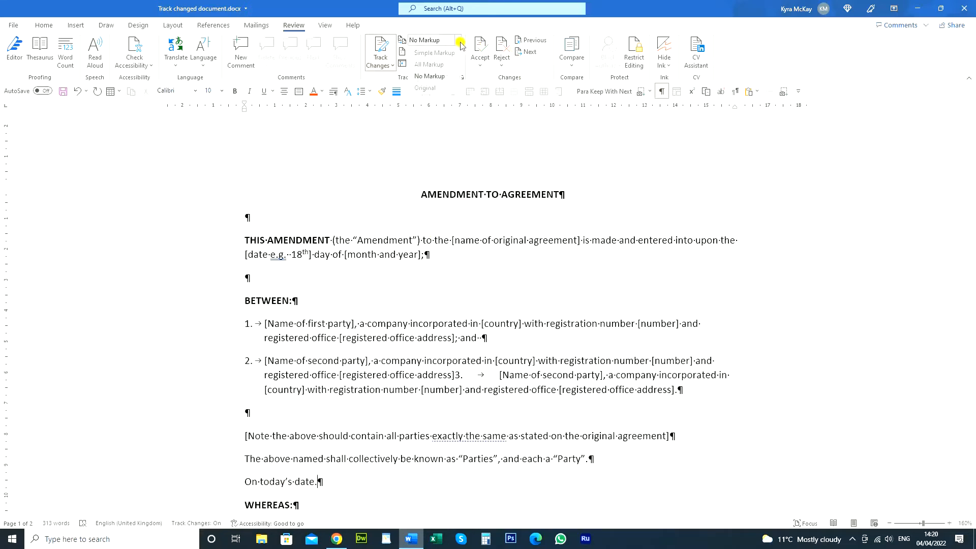
{"action": "left_click", "coordinate": [448, 50]}
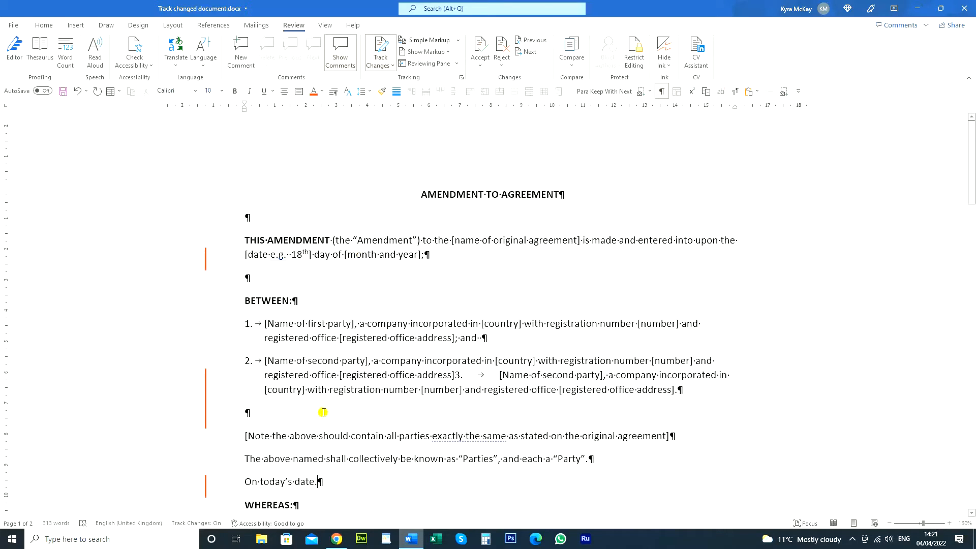
{"action": "left_click", "coordinate": [458, 40]}
{"action": "left_click", "coordinate": [435, 65]}
{"action": "scroll", "coordinate": [302, 404], "scroll_direction": "down", "scroll_amount": 3}
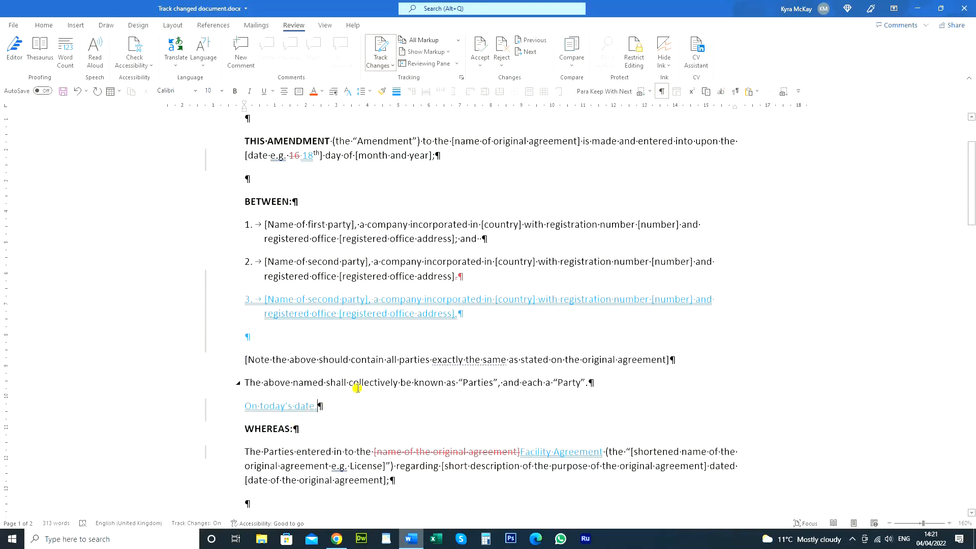
Step: Set the review display to No Markup and after that to Original to compare the edited and unedited text
{"action": "left_click", "coordinate": [457, 40]}
{"action": "left_click", "coordinate": [440, 77]}
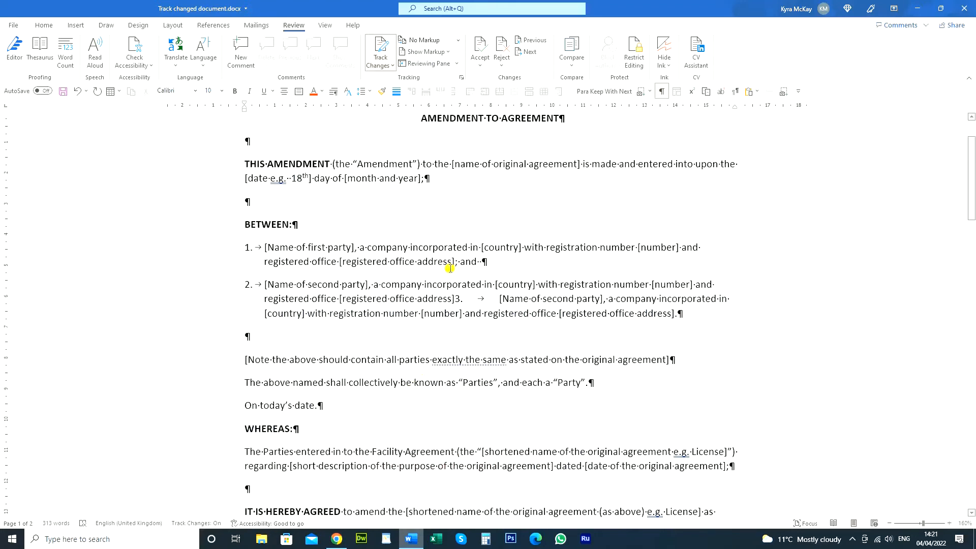
{"action": "left_click", "coordinate": [458, 41]}
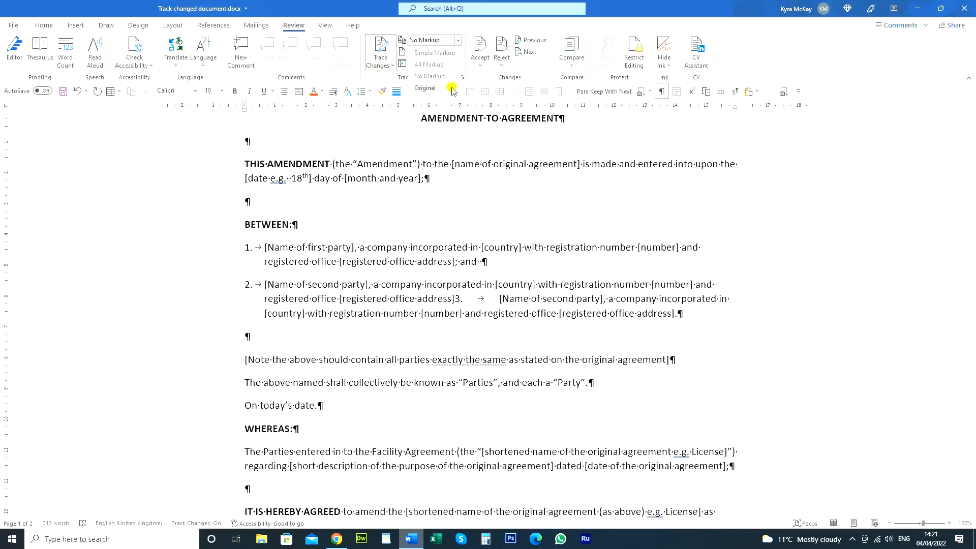
{"action": "left_click", "coordinate": [435, 88]}
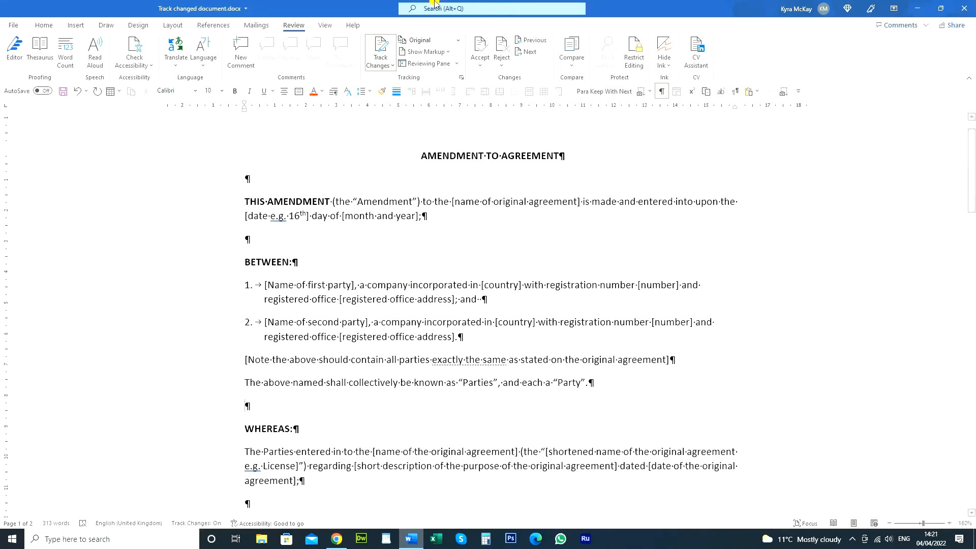
Step: Set the review display to All Markup and choose to show revisions in balloons
{"action": "left_click", "coordinate": [440, 40]}
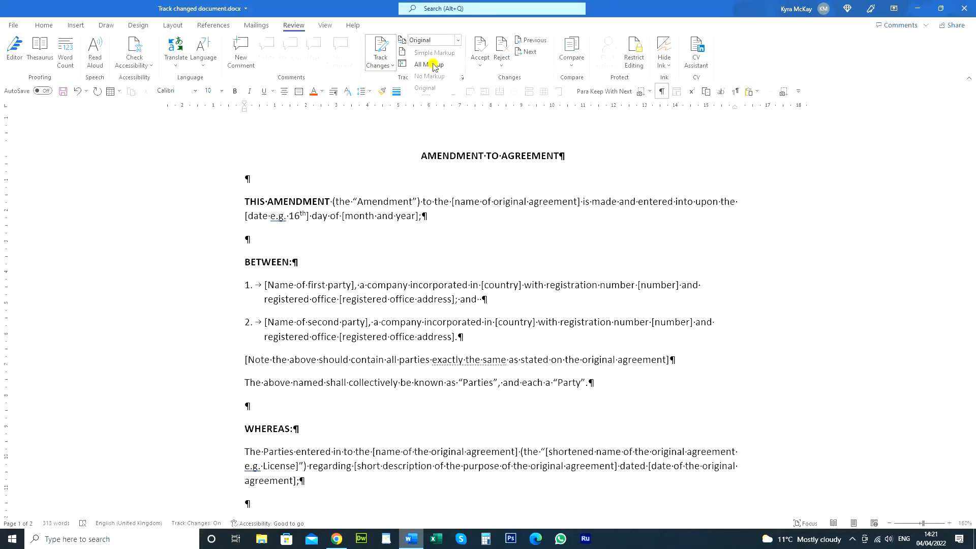
{"action": "left_click", "coordinate": [432, 65]}
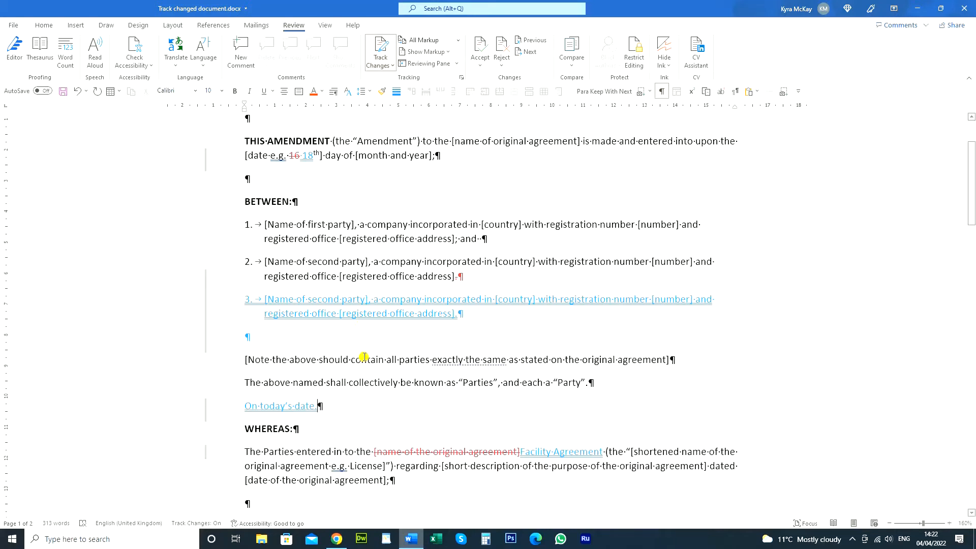
{"action": "left_click", "coordinate": [449, 52]}
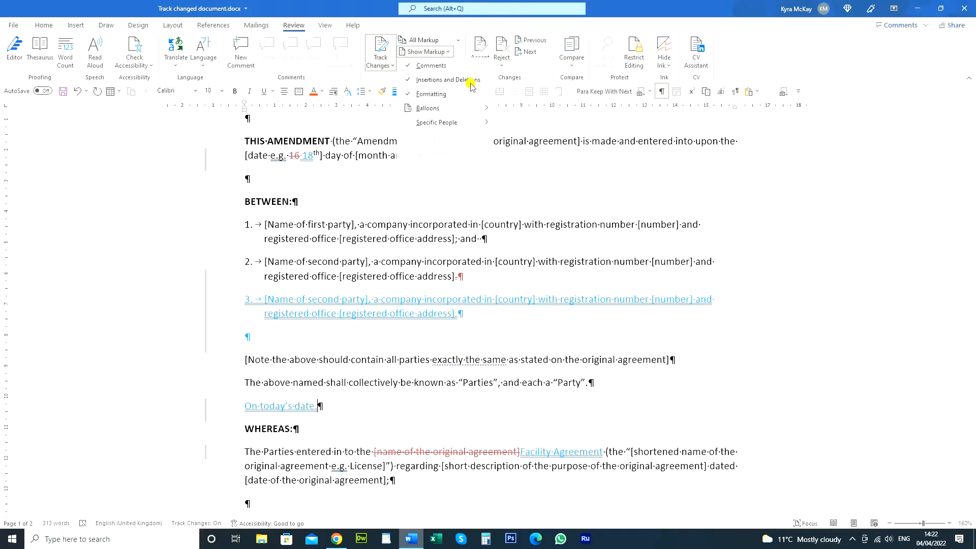
{"action": "mouse_move", "coordinate": [461, 113]}
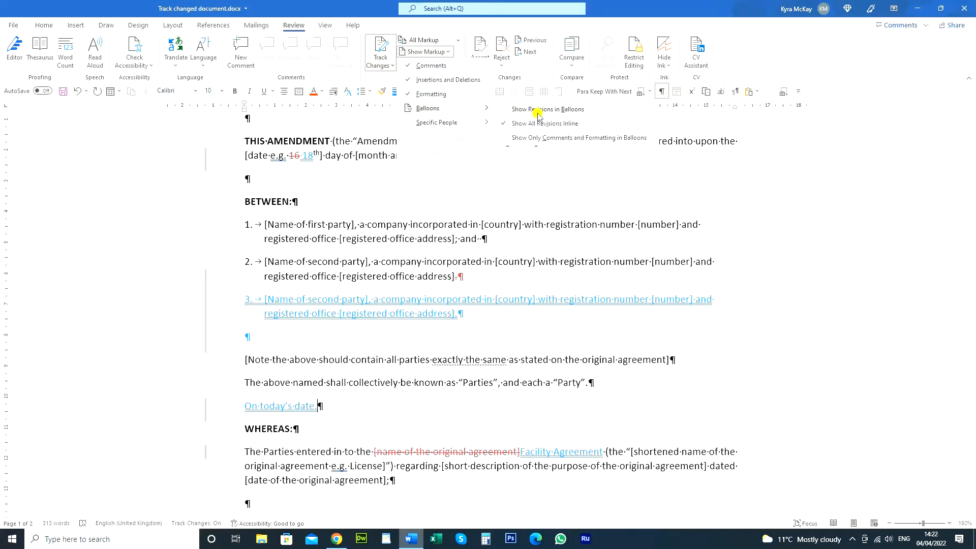
{"action": "left_click", "coordinate": [539, 109]}
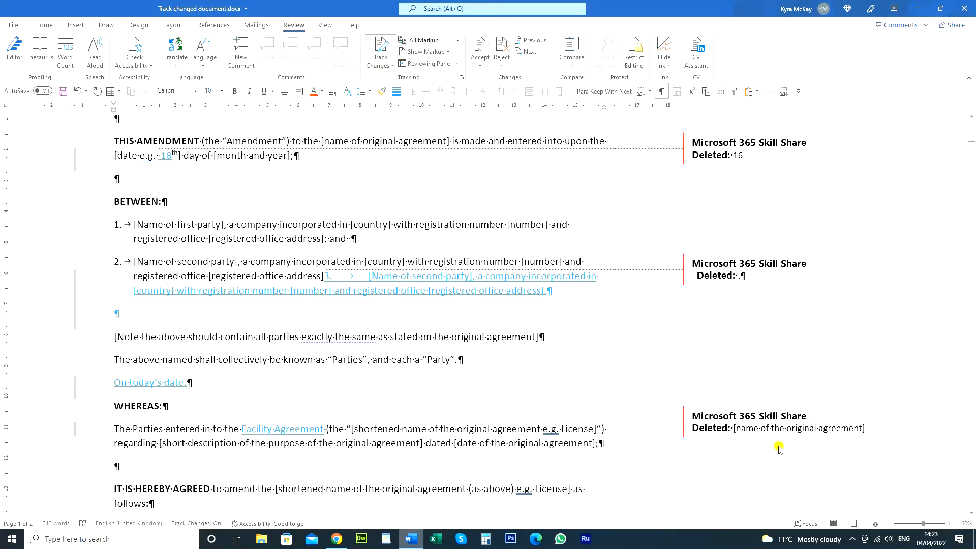
Step: Show all revisions inline, followed by showing only comments and formatting in balloons
{"action": "left_click", "coordinate": [448, 52]}
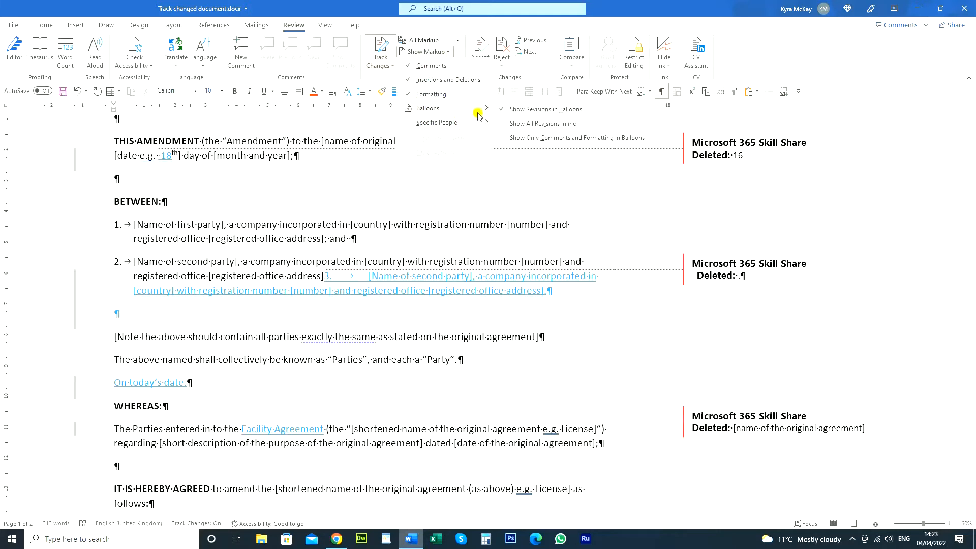
{"action": "left_click", "coordinate": [532, 124]}
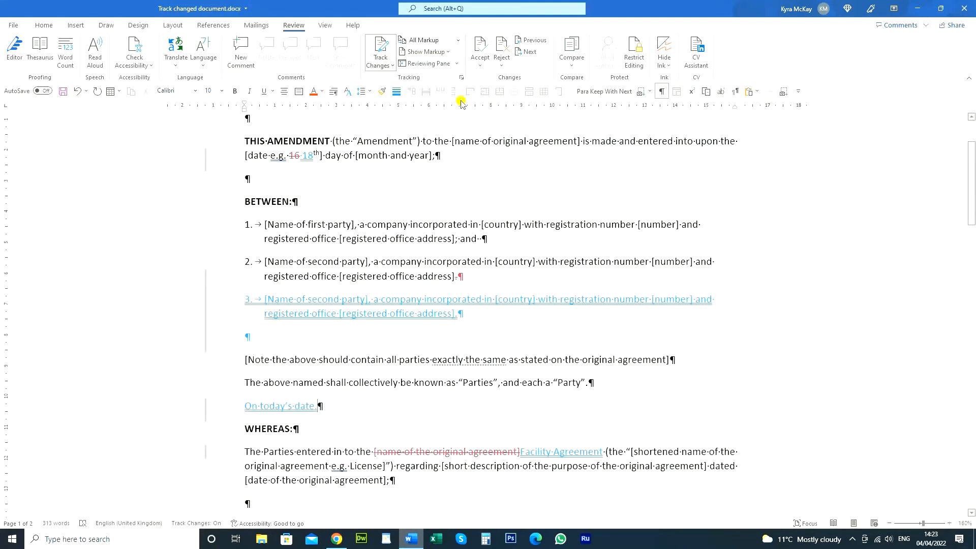
{"action": "left_click", "coordinate": [449, 53]}
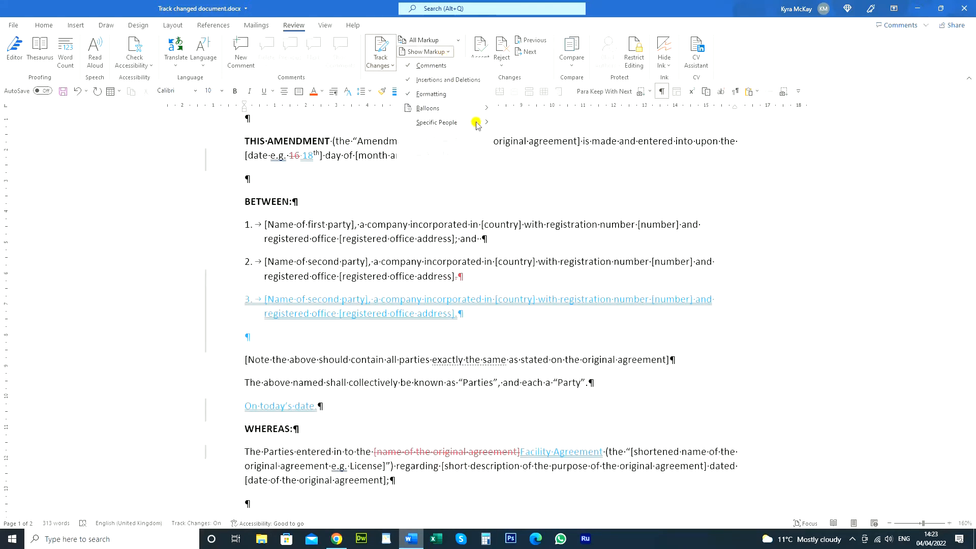
{"action": "mouse_move", "coordinate": [476, 122]}
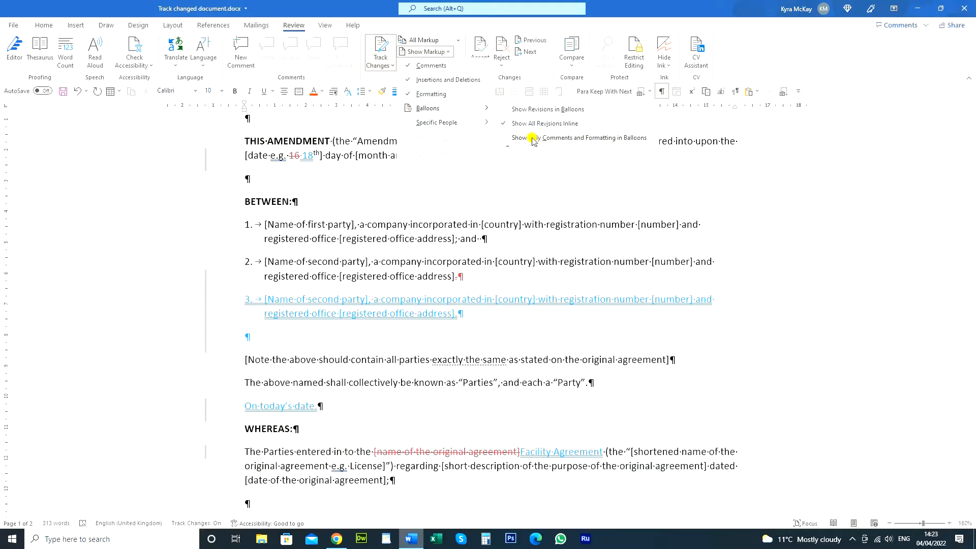
{"action": "left_click", "coordinate": [532, 138]}
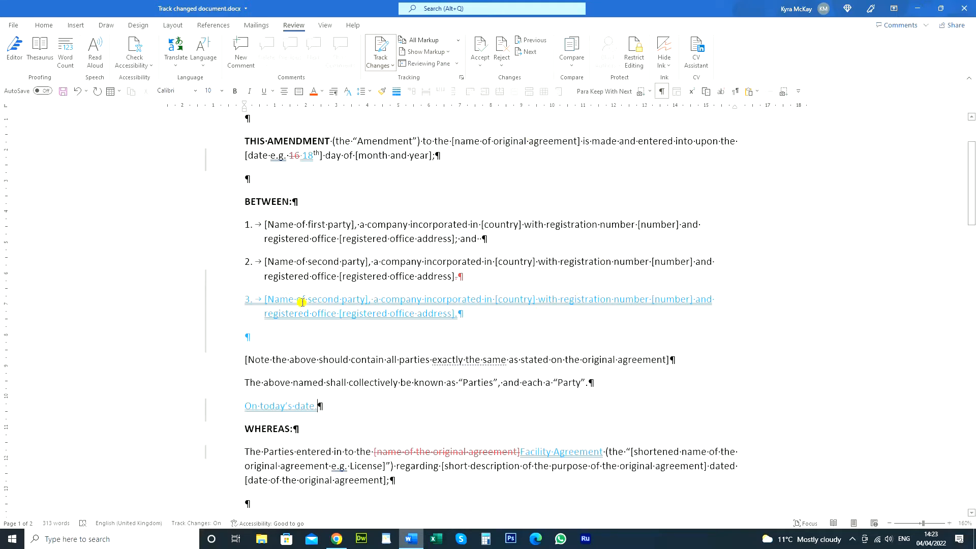
Step: Make the word "should" bold in the bracketed note about the parties as a tracked formatting change
{"action": "mouse_move", "coordinate": [443, 303]}
{"action": "left_click", "coordinate": [349, 359]}
{"action": "key", "text": "ctrl+shift+Left"}
{"action": "key", "text": "ctrl+b"}
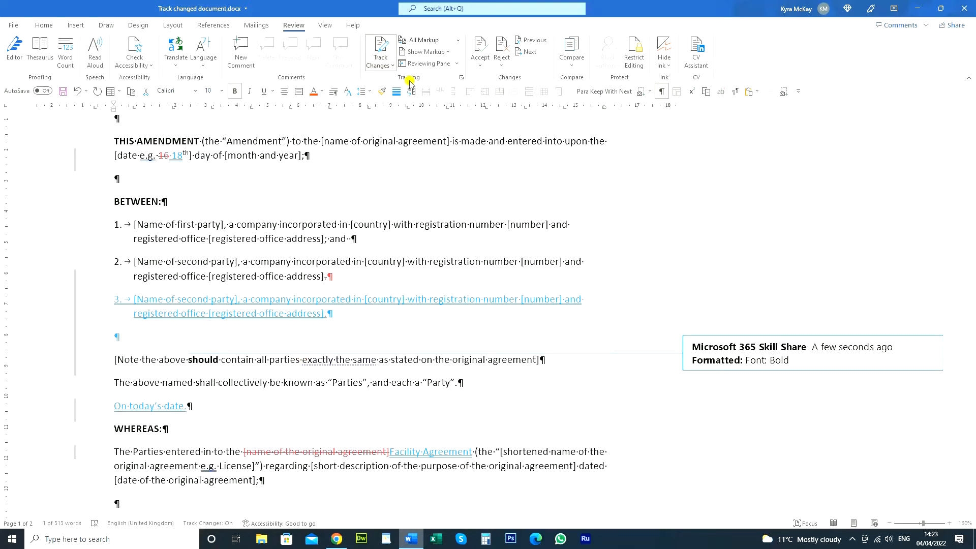
Step: Set the balloon option for the markup to Show All Revisions Inline
{"action": "left_click", "coordinate": [448, 52]}
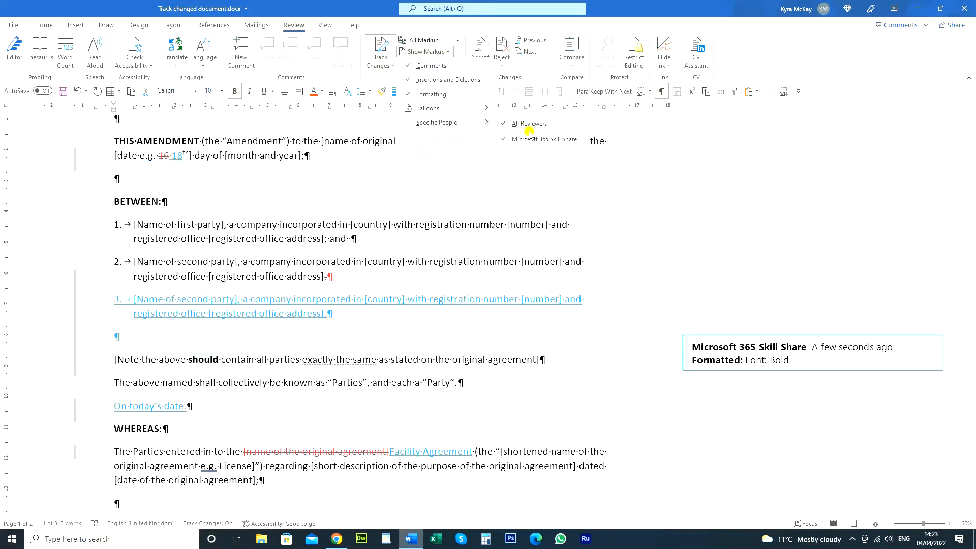
{"action": "mouse_move", "coordinate": [482, 109]}
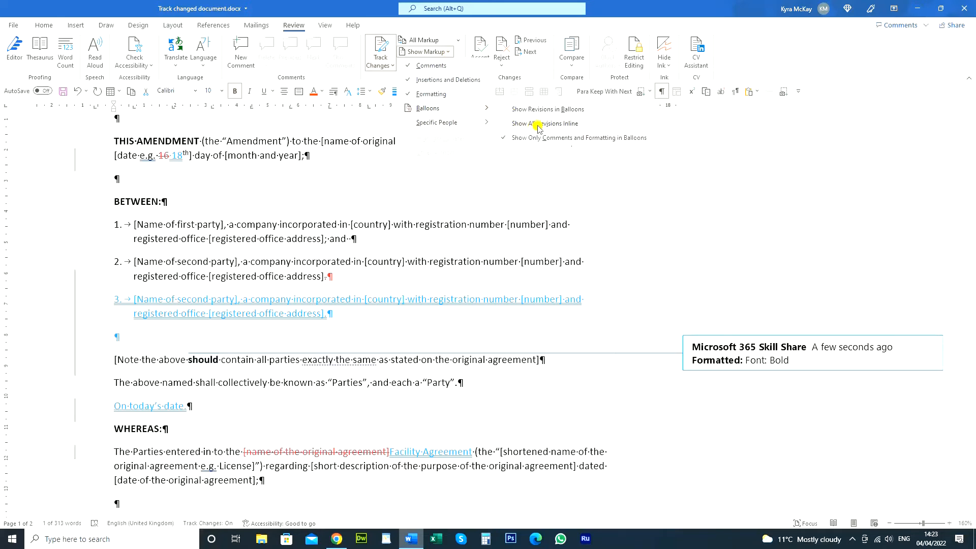
{"action": "left_click", "coordinate": [535, 124]}
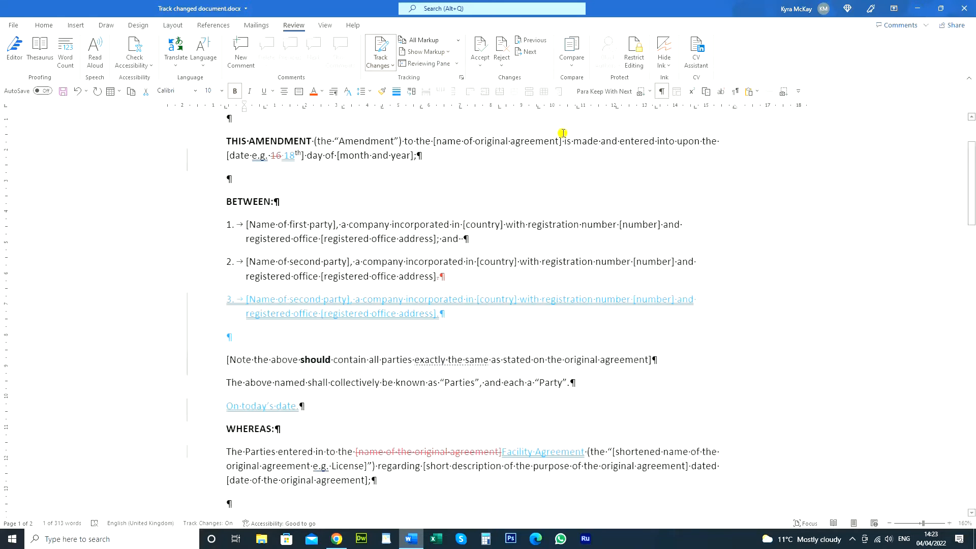
Step: Examine which reviewers the Specific People markup filter offers and leave the selection as it is
{"action": "left_click", "coordinate": [447, 51]}
{"action": "mouse_move", "coordinate": [455, 124]}
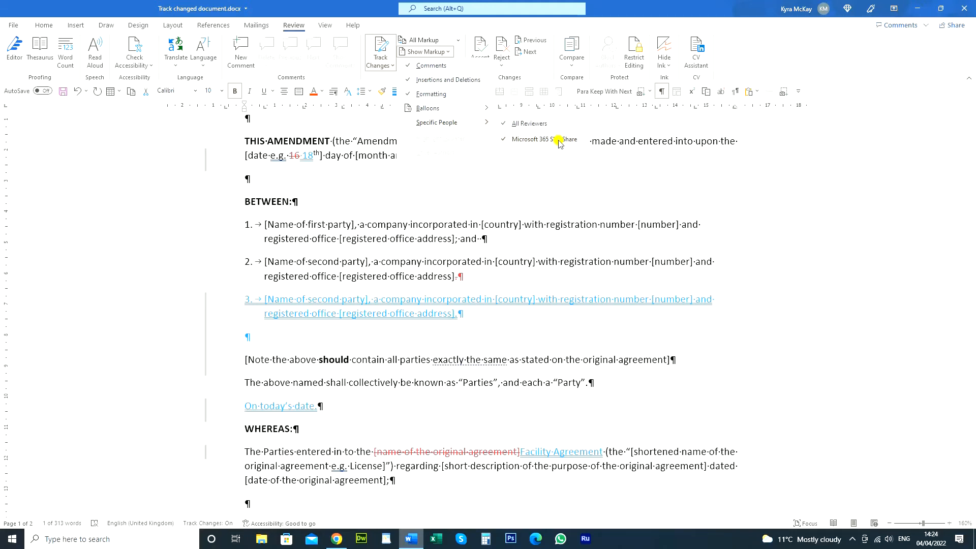
{"action": "left_click", "coordinate": [430, 259]}
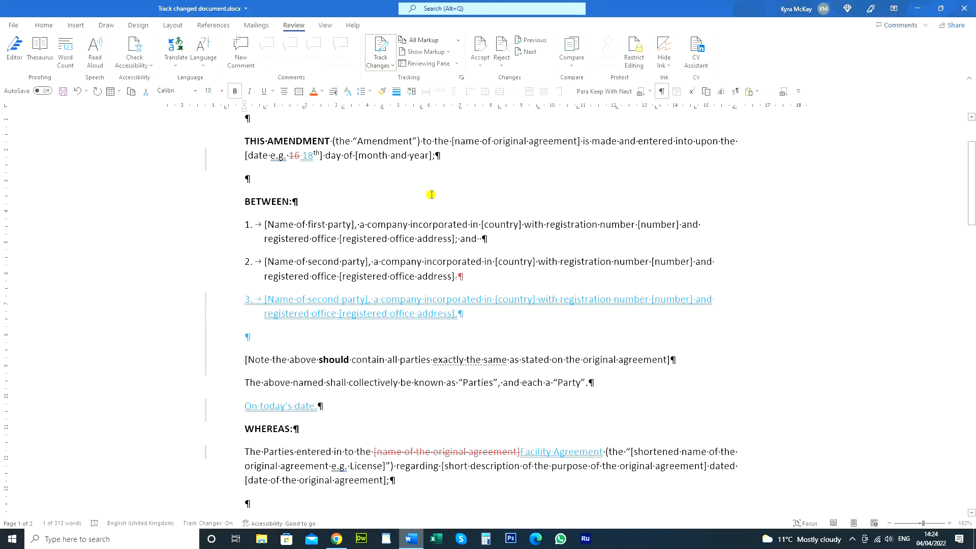
Step: Display the vertical Reviewing Pane and go through its listed deletions, insertions and formatting change
{"action": "left_click", "coordinate": [457, 65]}
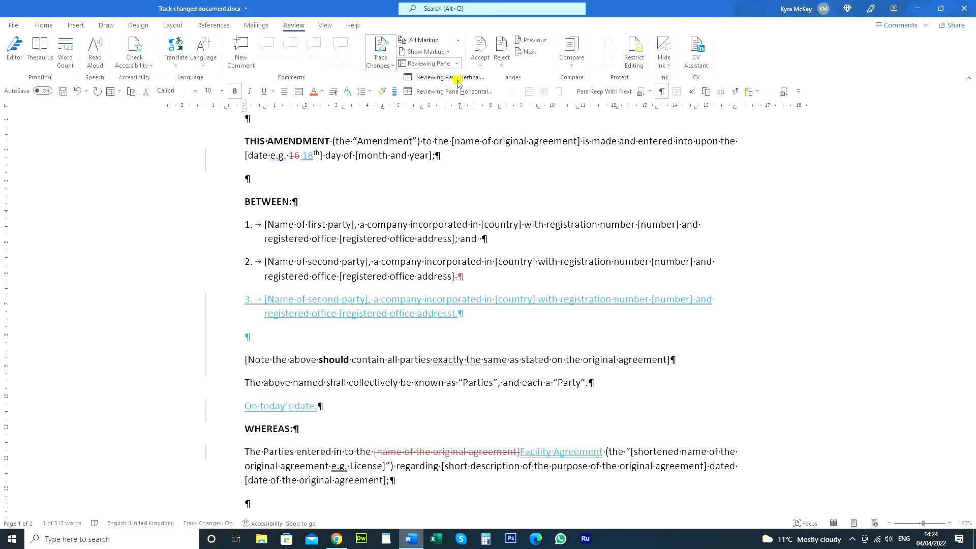
{"action": "left_click", "coordinate": [452, 77]}
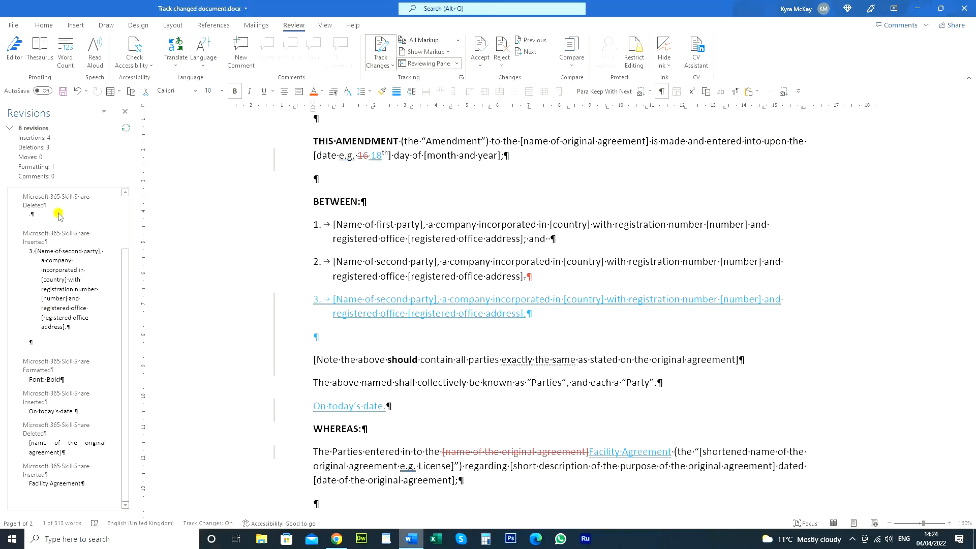
{"action": "left_click", "coordinate": [41, 206]}
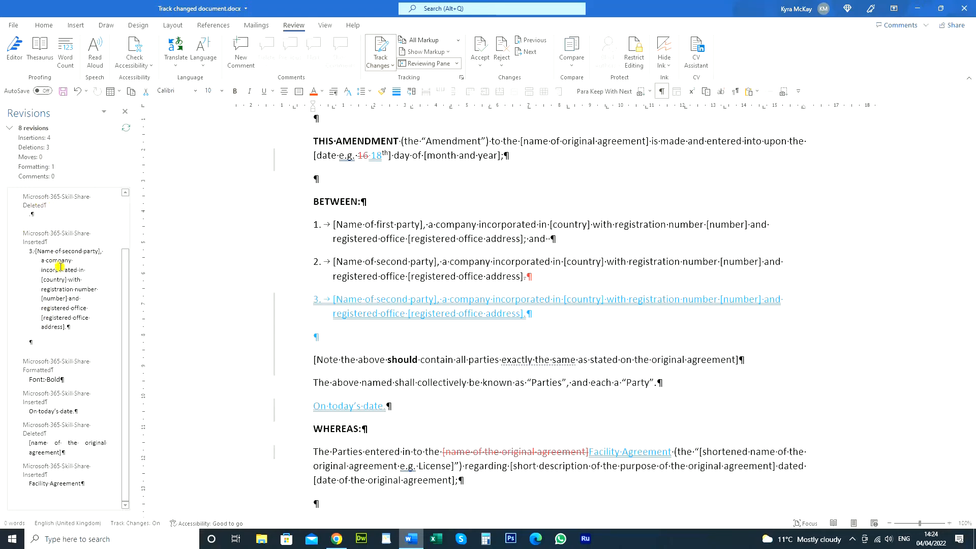
{"action": "left_click", "coordinate": [52, 369]}
{"action": "left_click", "coordinate": [64, 423]}
{"action": "left_click", "coordinate": [77, 487]}
Step: Look over the Track Changes options and the accept and reject choices for the inserted item 3 without applying anything
{"action": "left_click", "coordinate": [461, 78]}
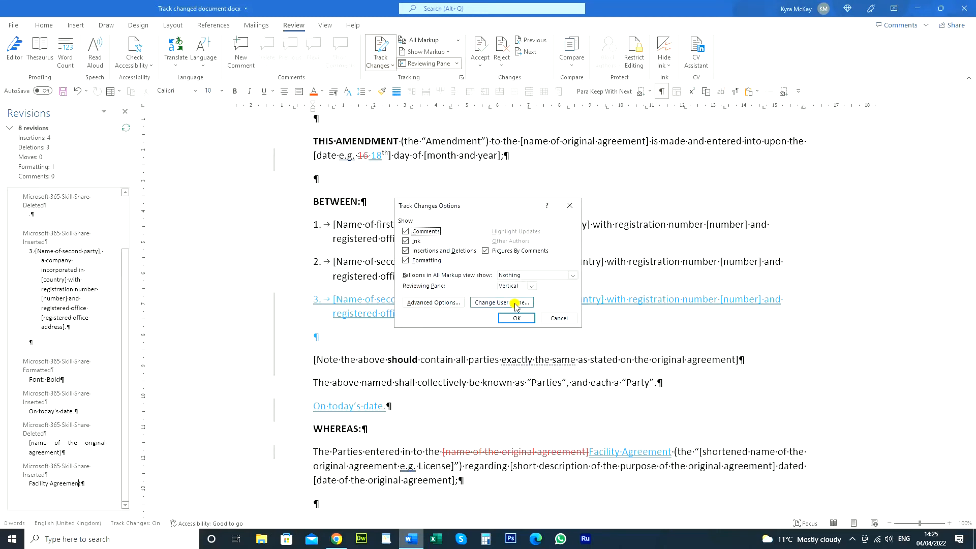
{"action": "left_click", "coordinate": [559, 318]}
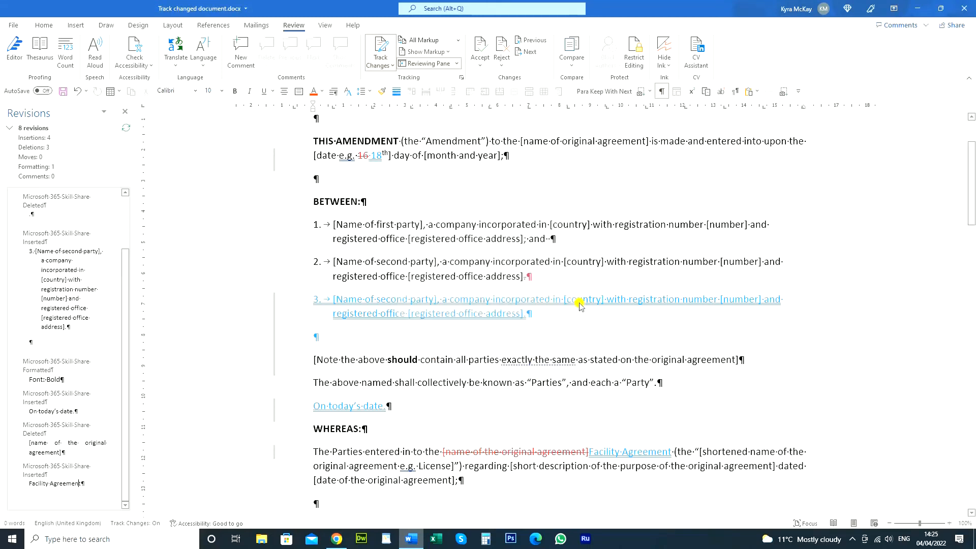
{"action": "right_click", "coordinate": [462, 305]}
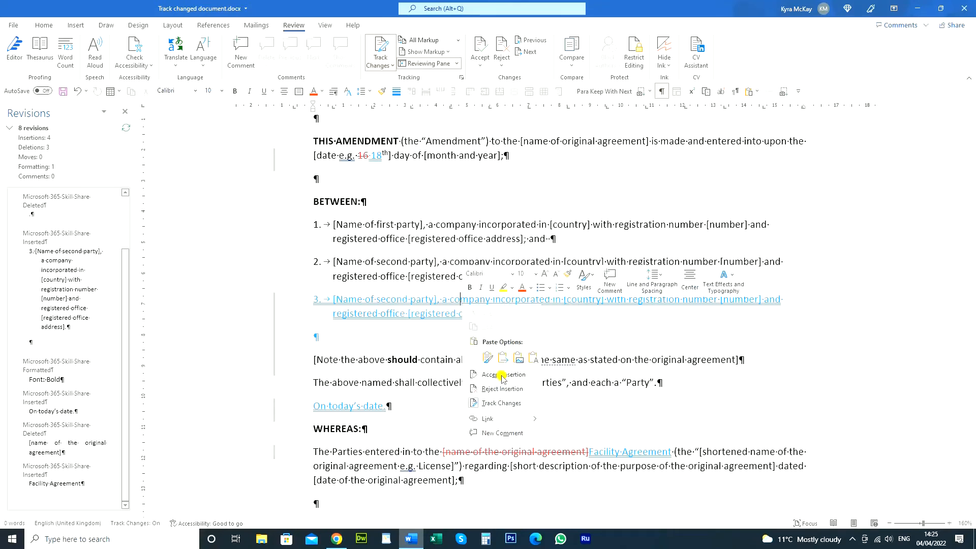
{"action": "key", "text": "Escape"}
{"action": "mouse_move", "coordinate": [376, 304]}
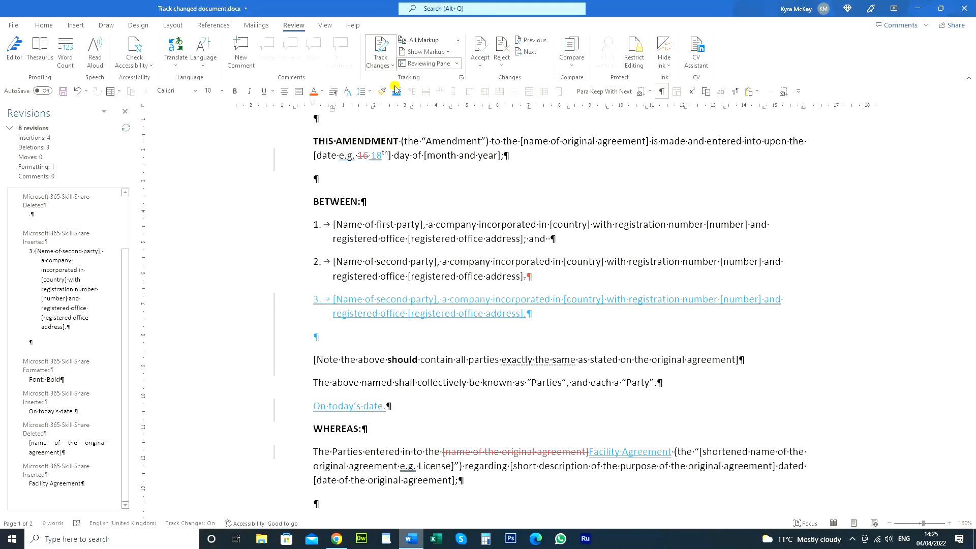
Step: Open the user name settings from the Track Changes options
{"action": "left_click", "coordinate": [462, 79]}
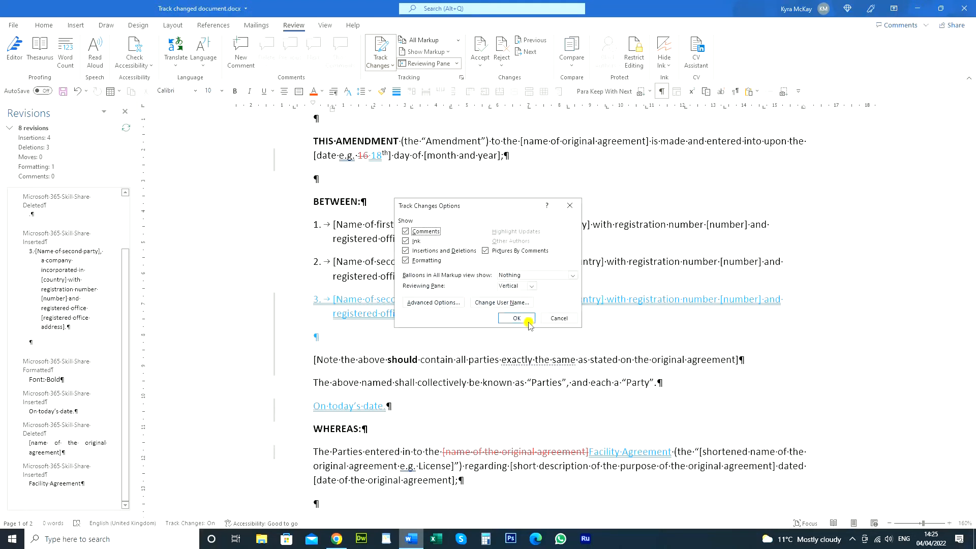
{"action": "left_click", "coordinate": [516, 303]}
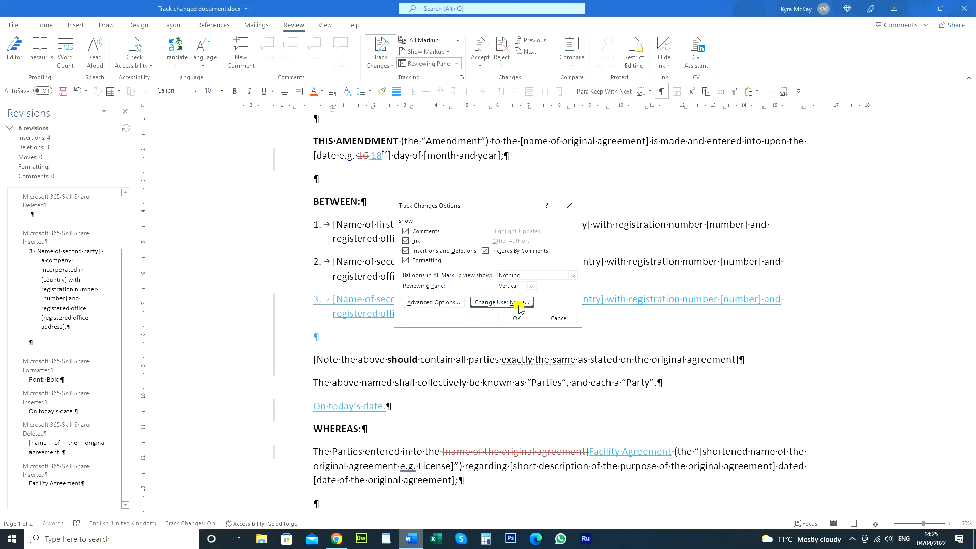